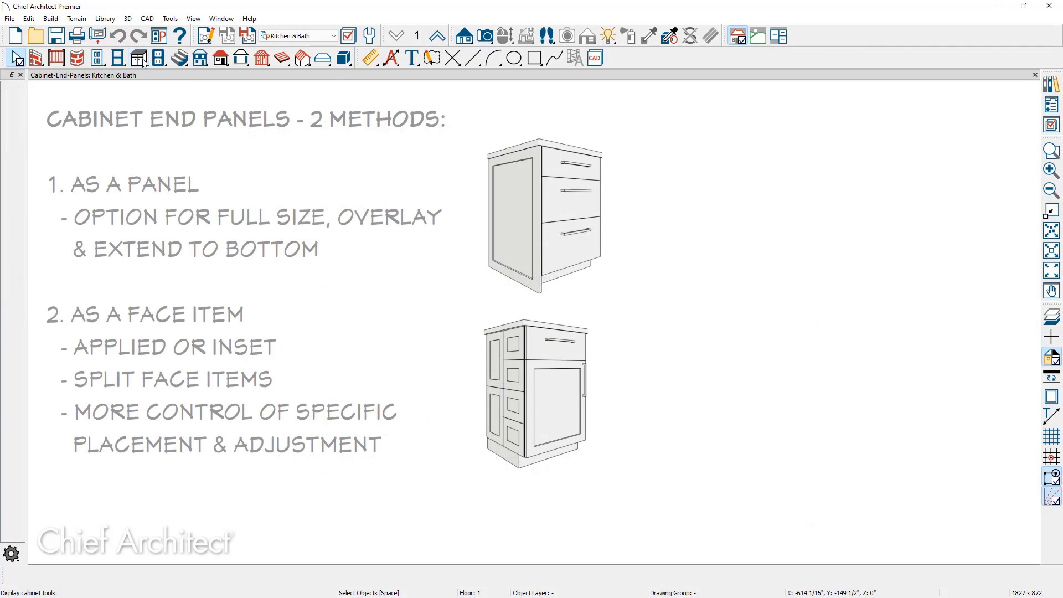
Place a base cabinet beside the slide and open its Front/Sides/Back specification page.
left_click(143, 60)
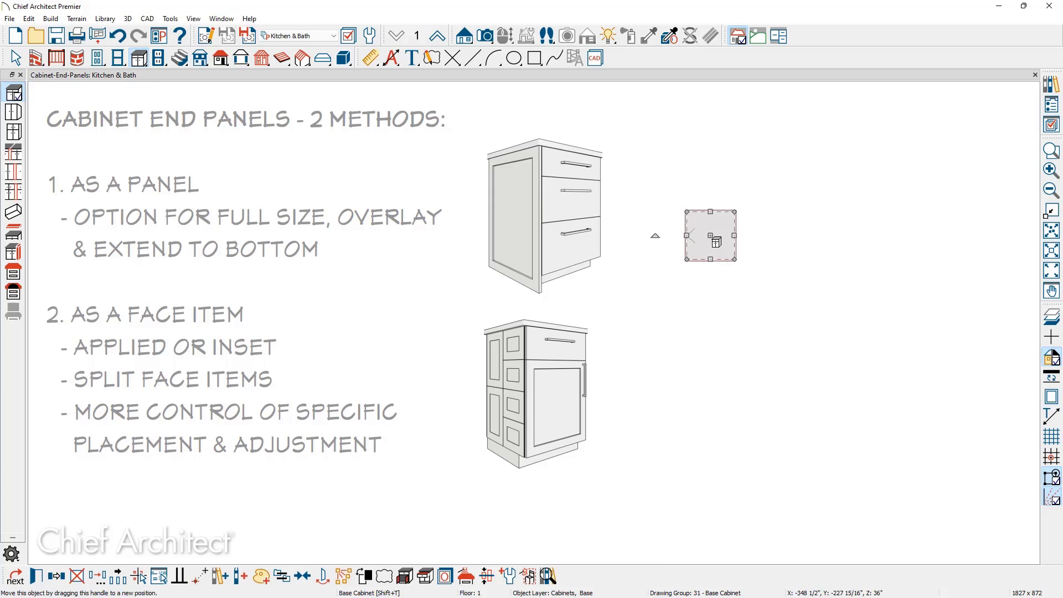
double_click(716, 237)
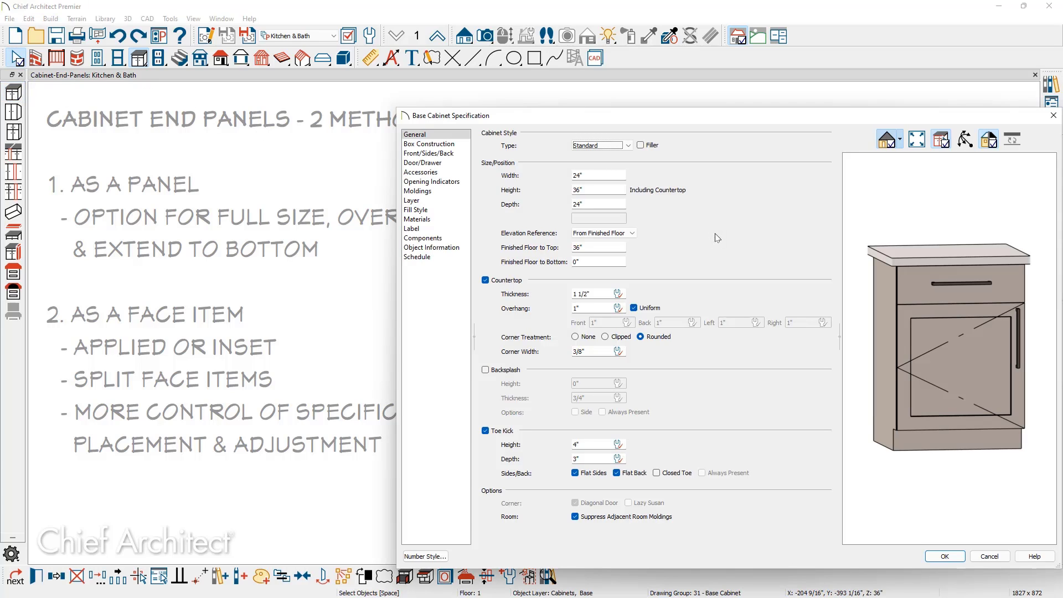
left_click(456, 155)
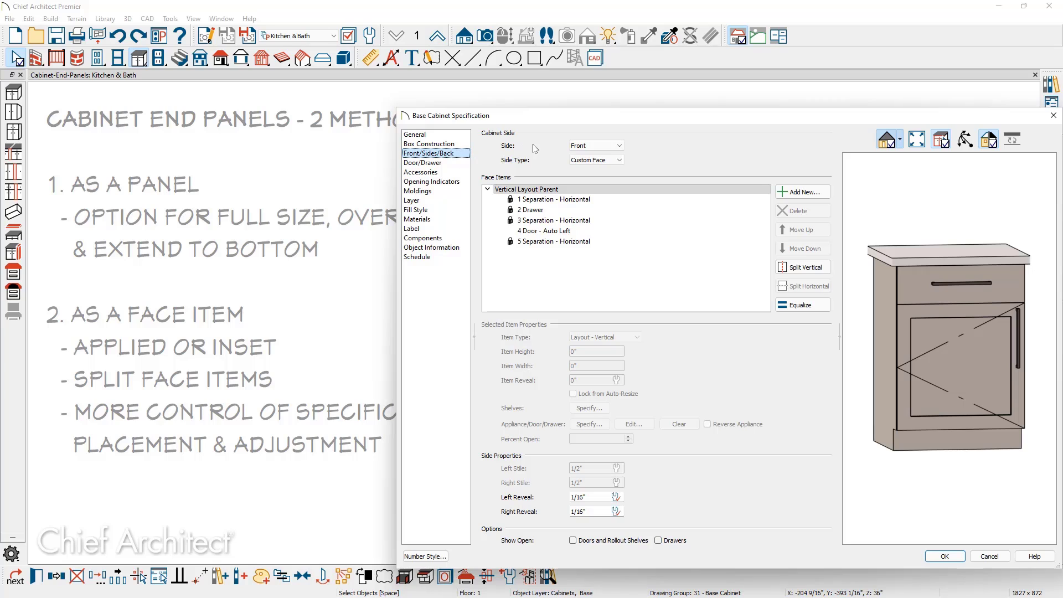
Choose the Left cabinet side for editing and orbit the 3D preview to show it.
left_click(609, 146)
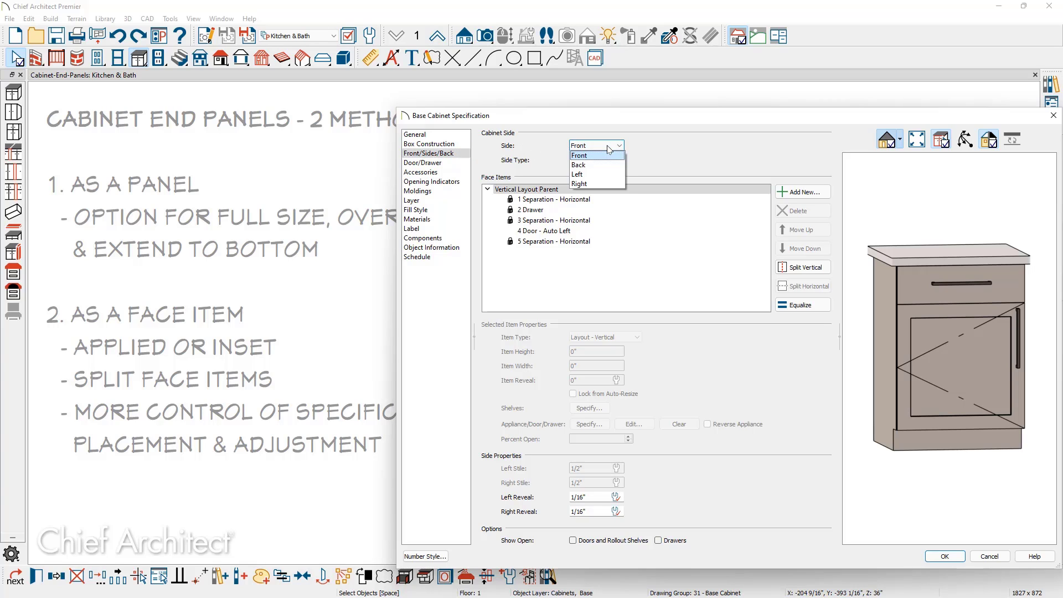
left_click(613, 174)
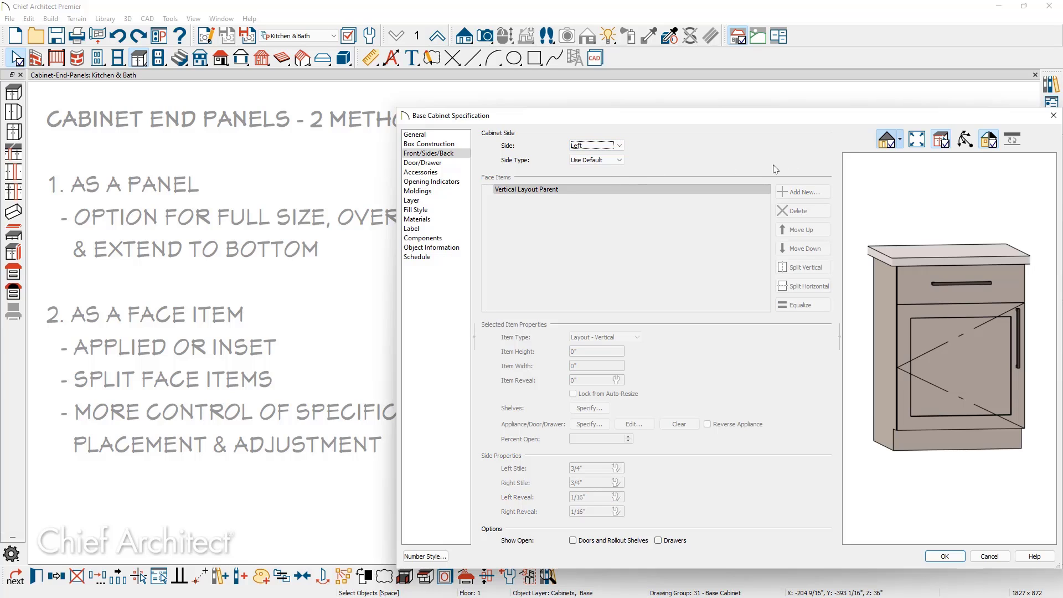
left_click(965, 139)
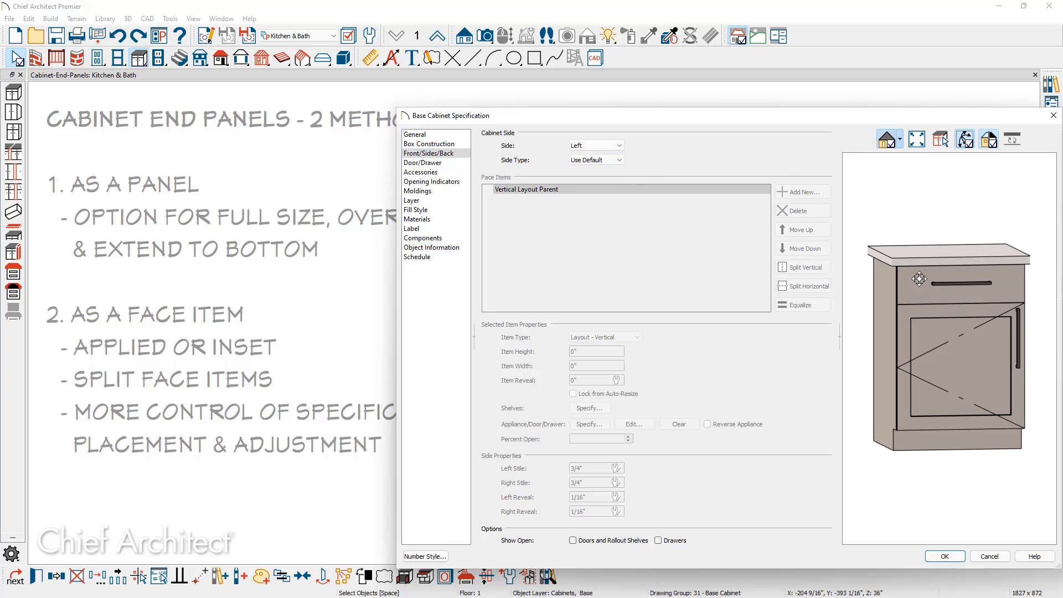
left_click_drag(906, 298, 964, 316)
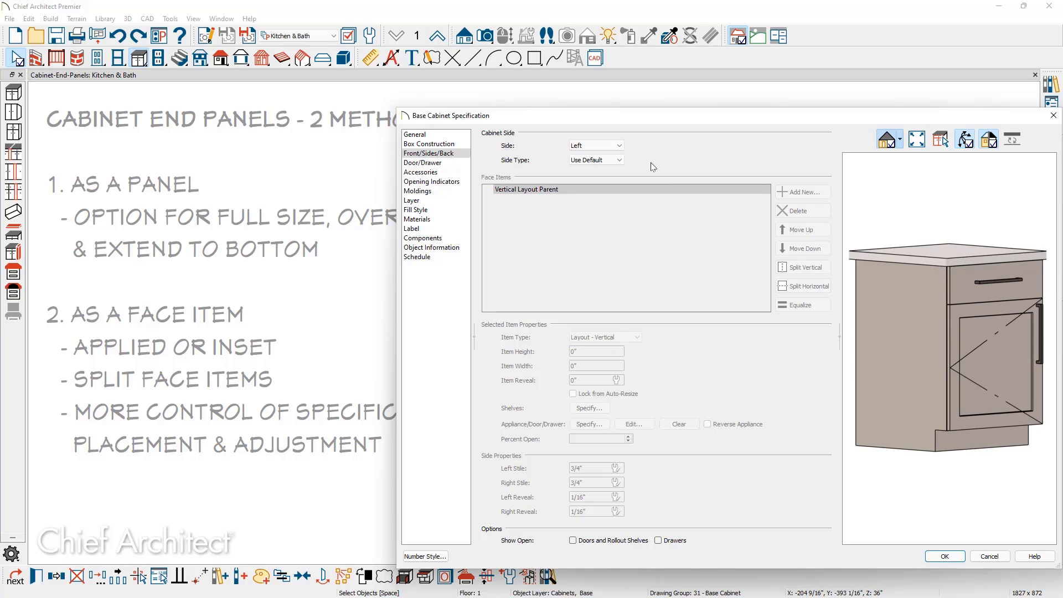
left_click(618, 161)
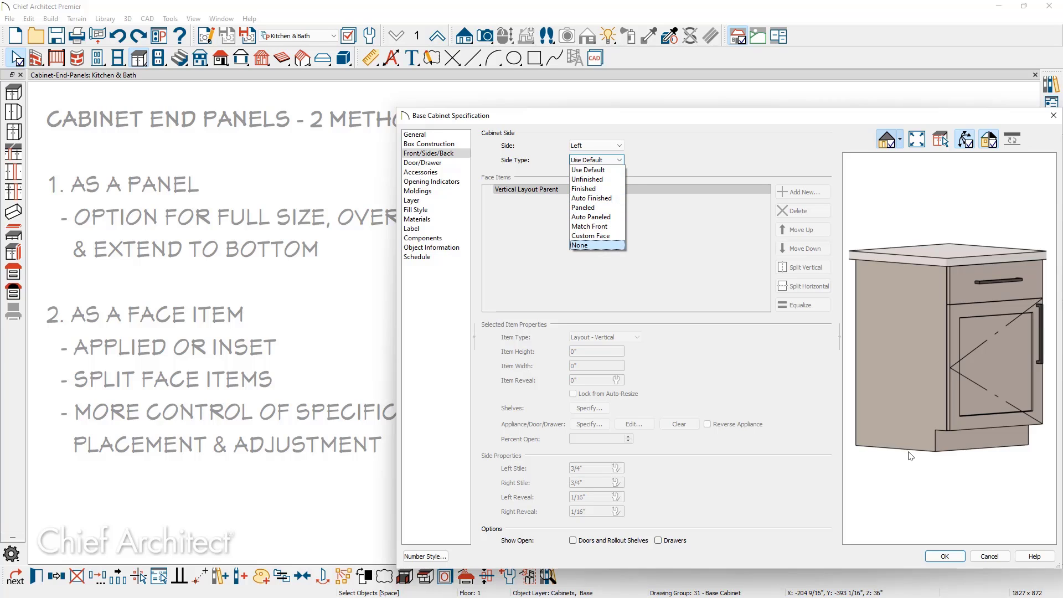
Read the Help section on Front/Sides/Back side types, then close Help.
left_click(1035, 557)
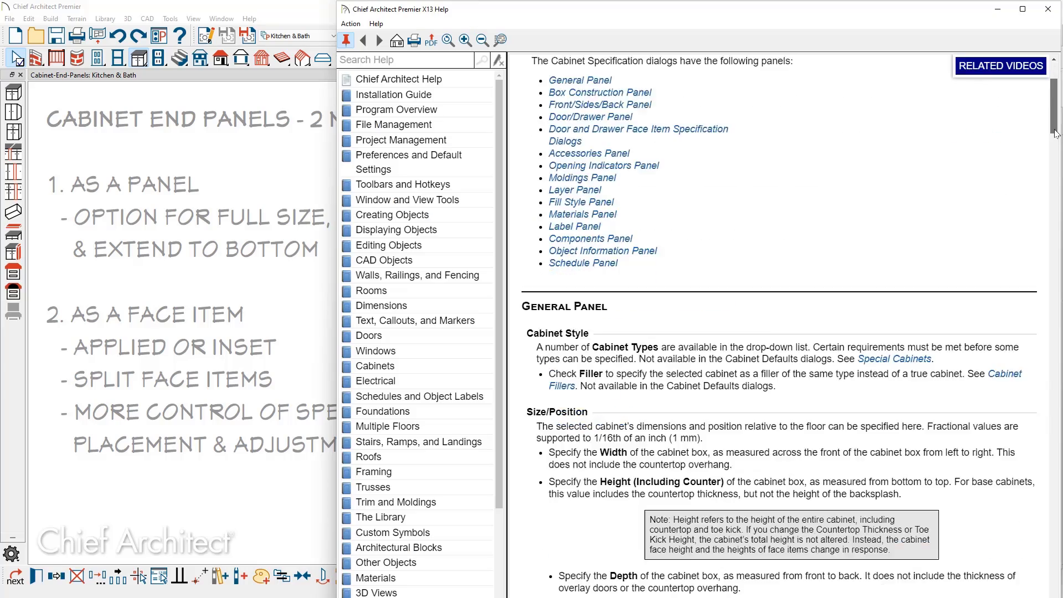
scroll(1059, 222, "down", 15)
scroll(1058, 221, "down", 20)
scroll(780, 326, "down", 5)
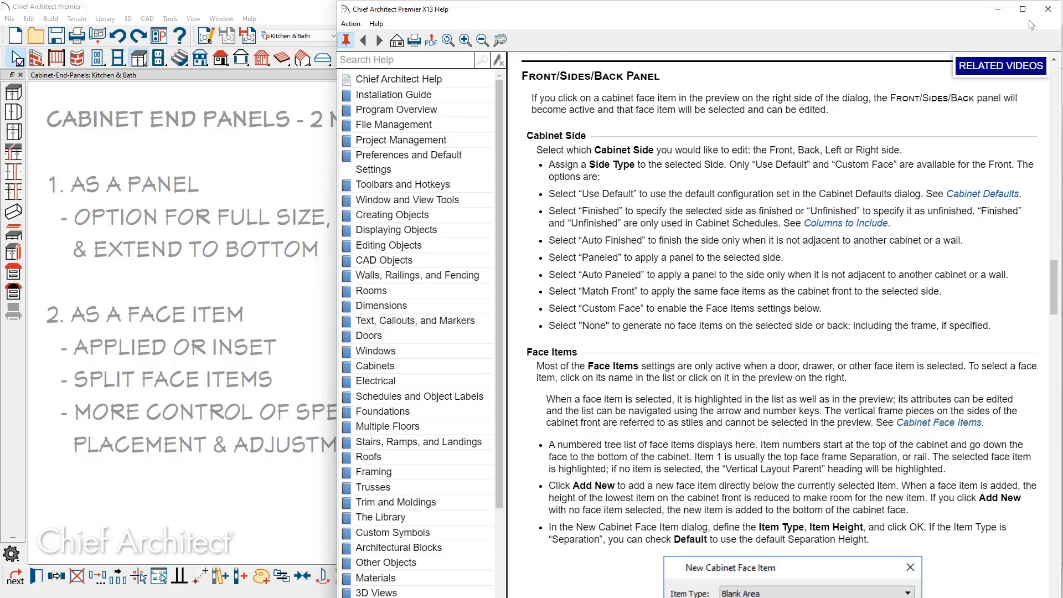
left_click(1048, 9)
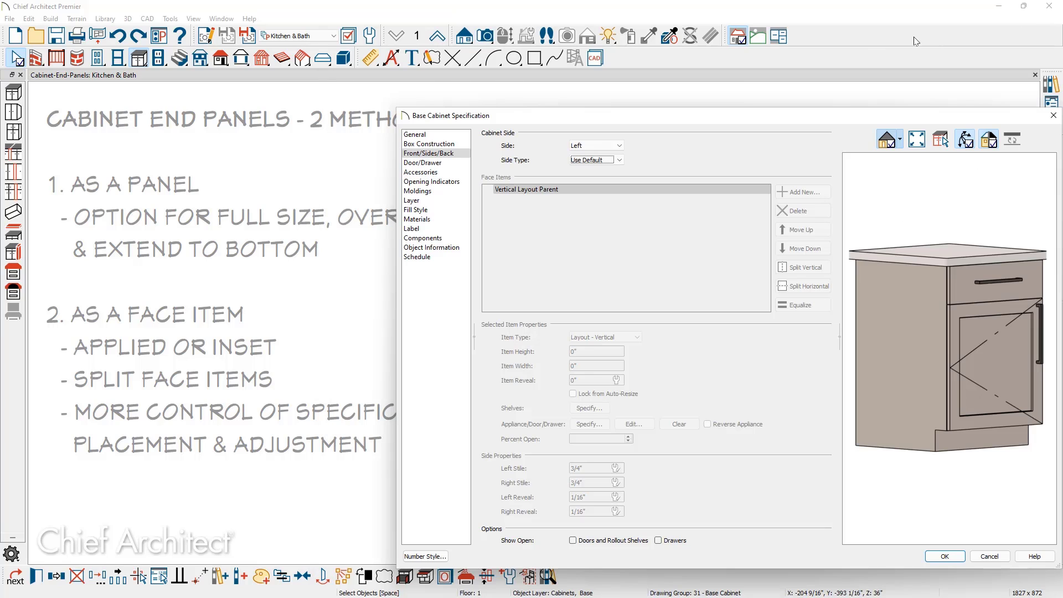
Set the left side's Side Type to Paneled and display the Accessories side panel options.
left_click(619, 160)
left_click(584, 207)
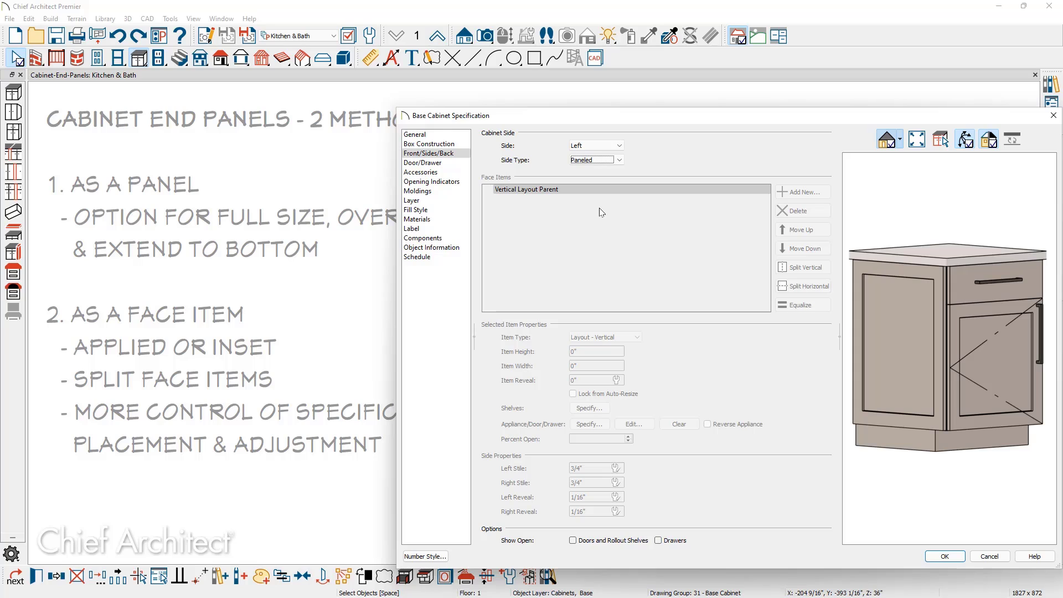
left_click(426, 173)
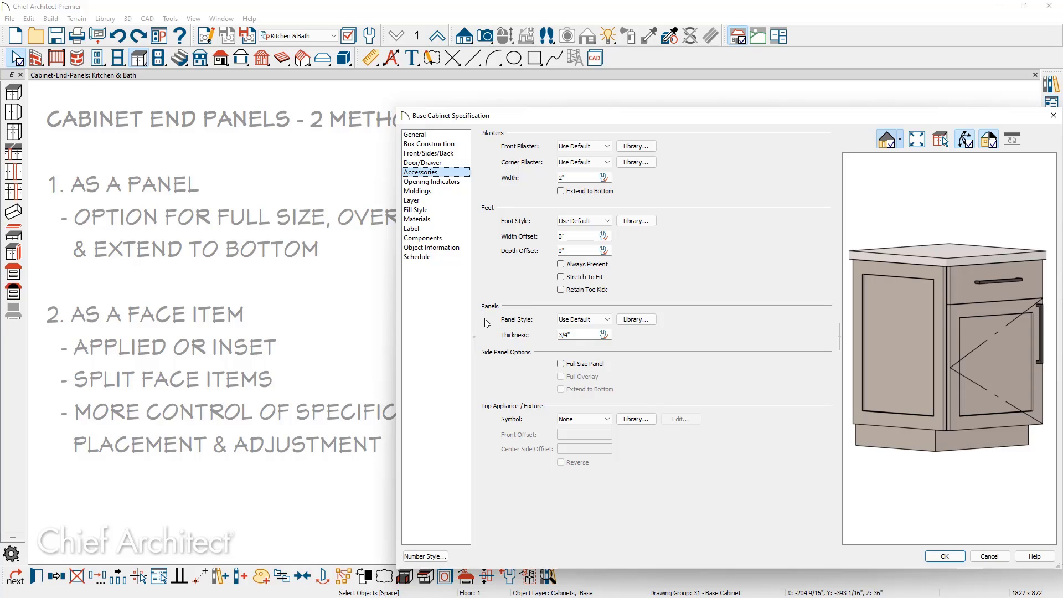
left_click(607, 321)
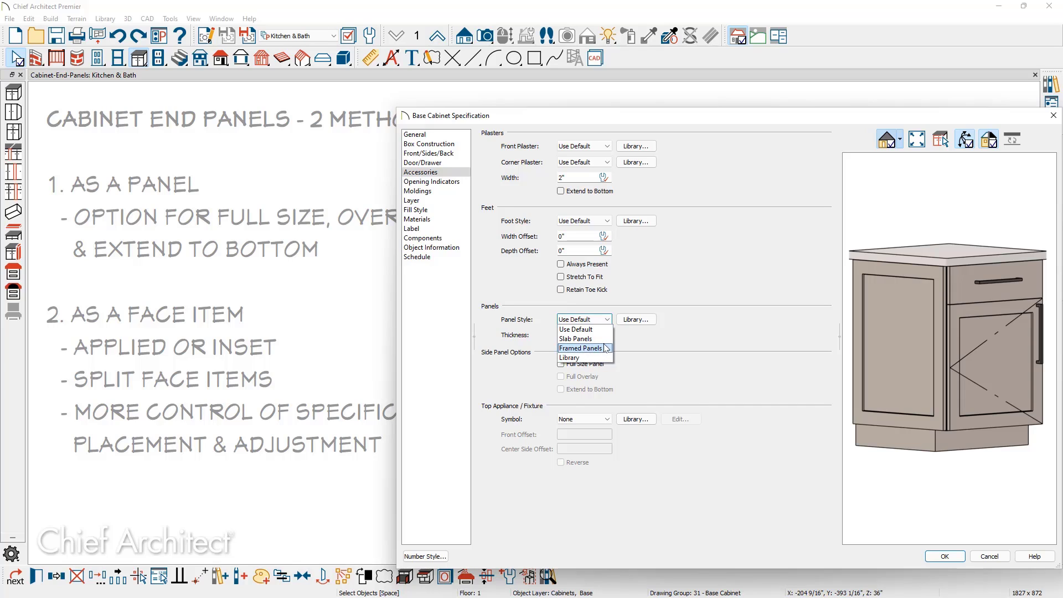
left_click(625, 349)
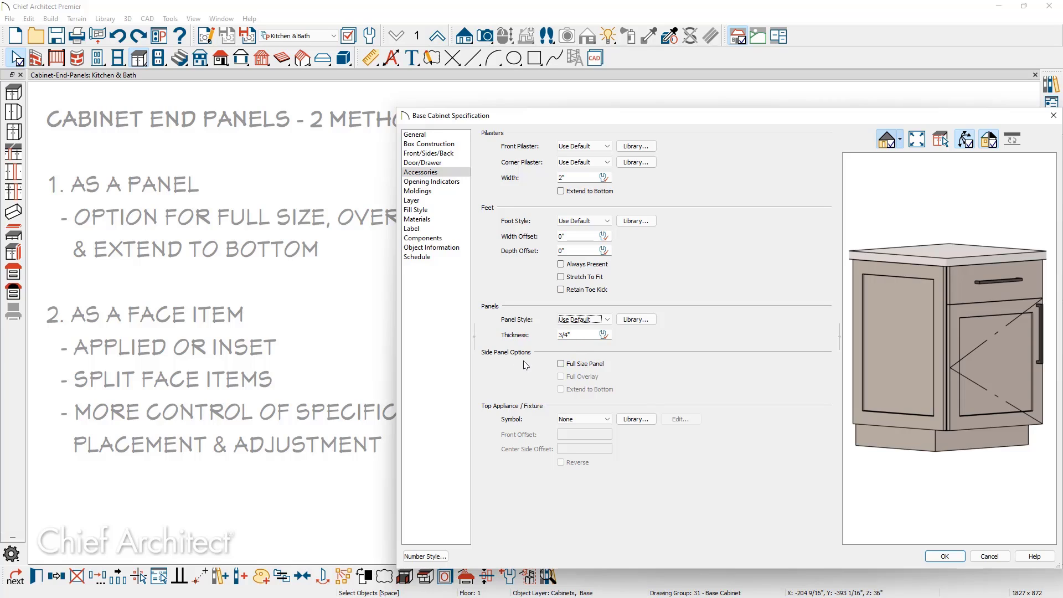
Turn on Full Size Panel for the left side panel, keeping Full Overlay and Extend to Bottom off.
left_click(561, 365)
left_click(561, 377)
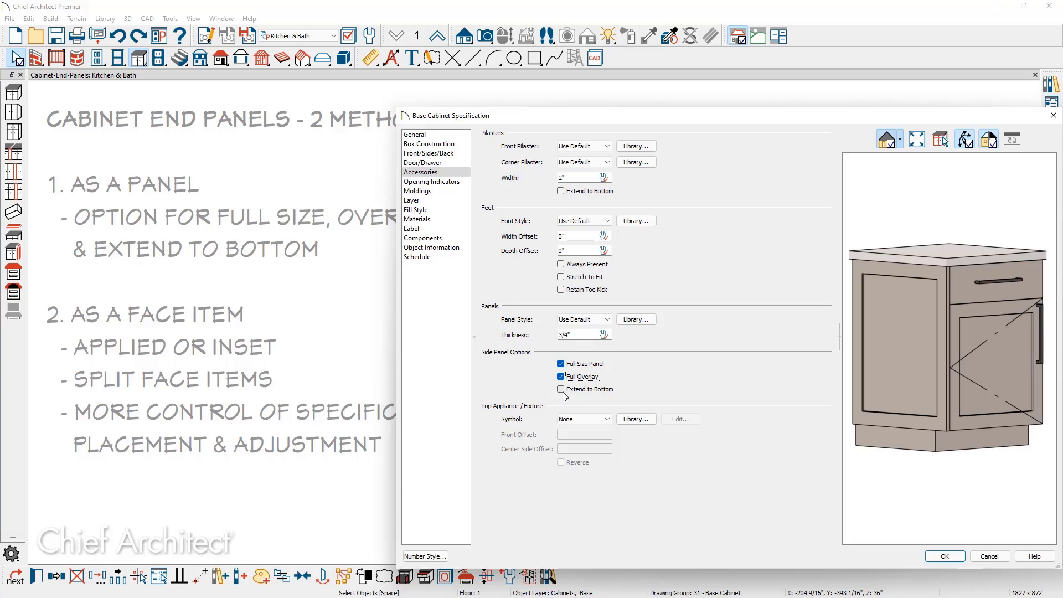
left_click(562, 390)
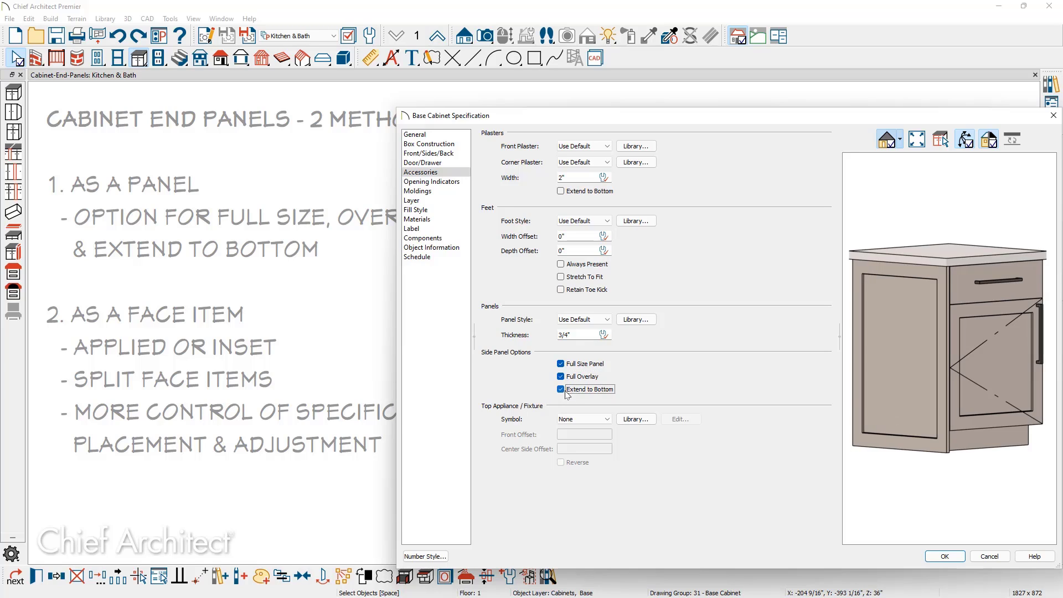
left_click(561, 389)
left_click(560, 377)
scroll(939, 400, "up", 3)
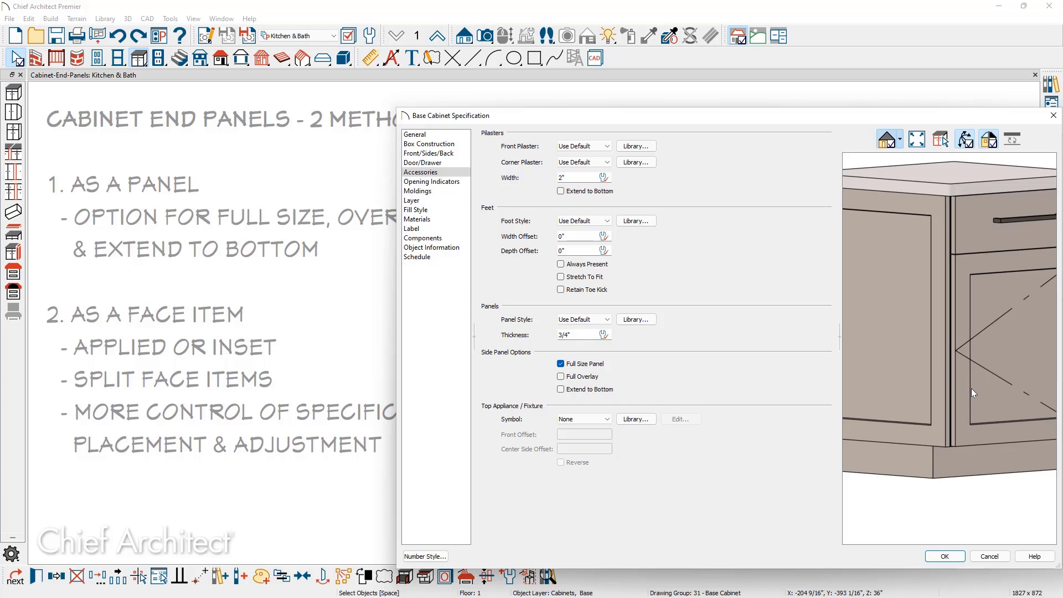
Select the 4 Door - Auto Left face item and set its Left Reveal to -3/4".
left_click(971, 389)
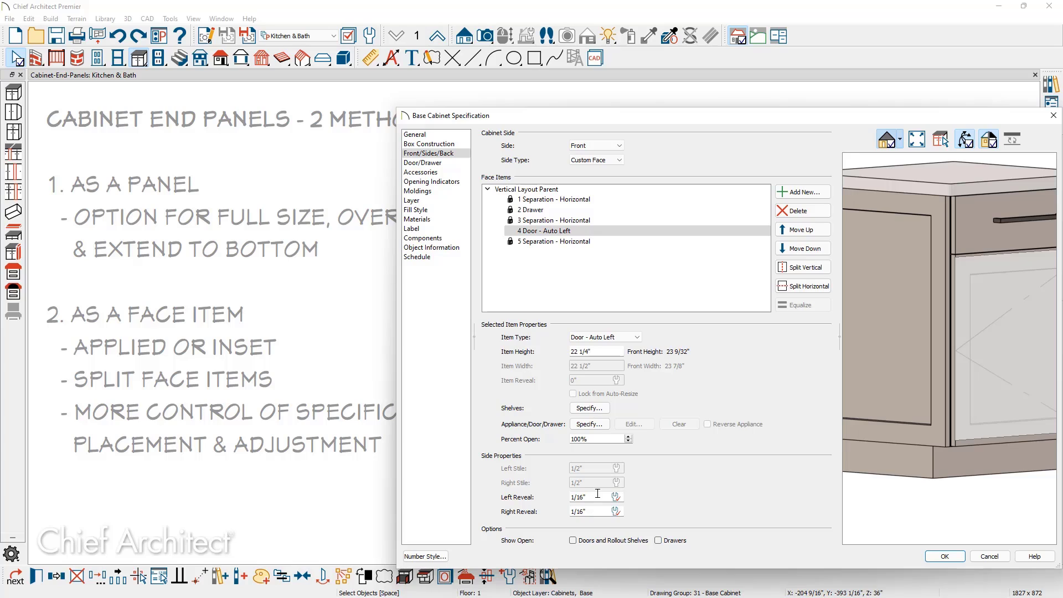
left_click_drag(598, 493, 523, 499)
type("-.75")
key("Tab")
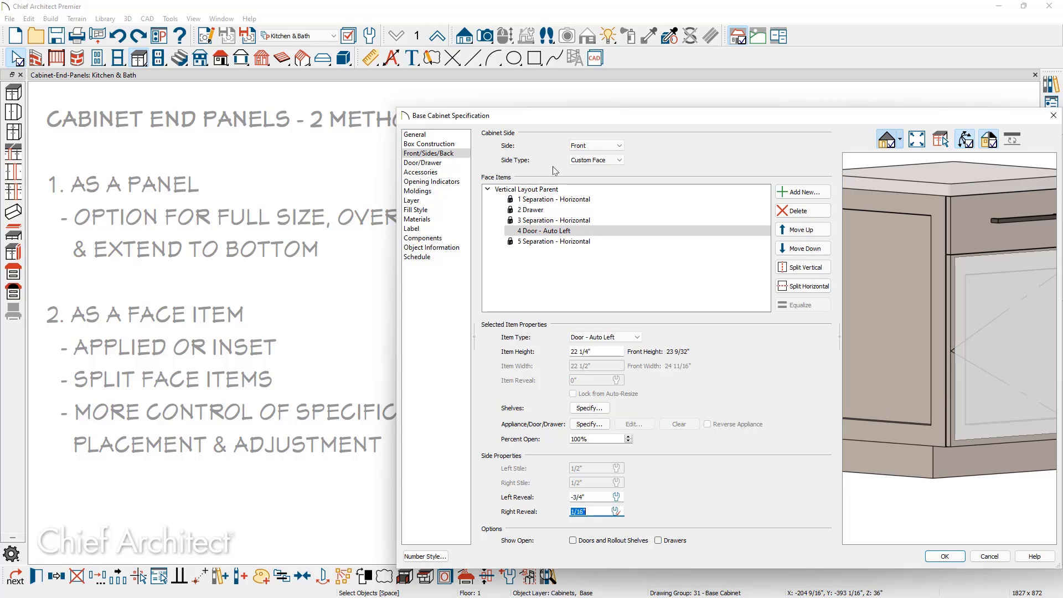
Set the Right side's Side Type to Custom Face and select its 29" 2 Blank Area item.
left_click(589, 147)
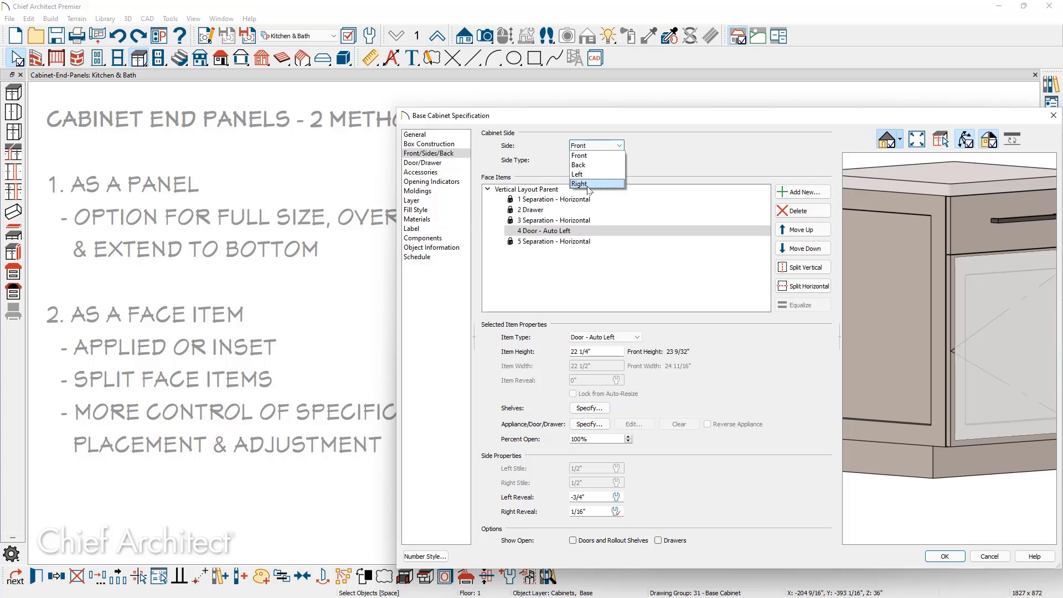
left_click(602, 184)
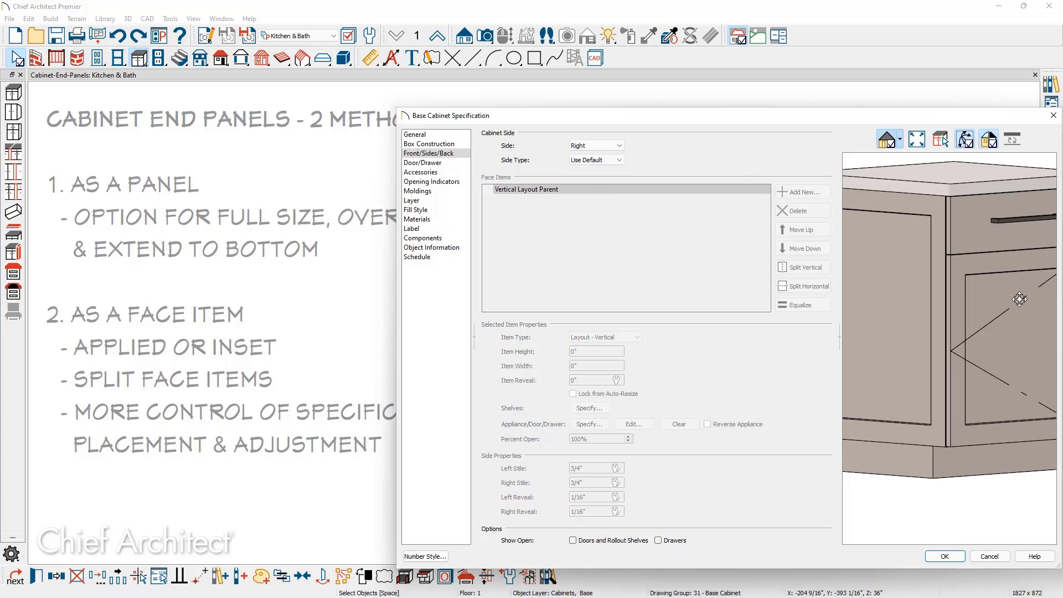
left_click_drag(1022, 303, 886, 327)
scroll(886, 327, "down", 2)
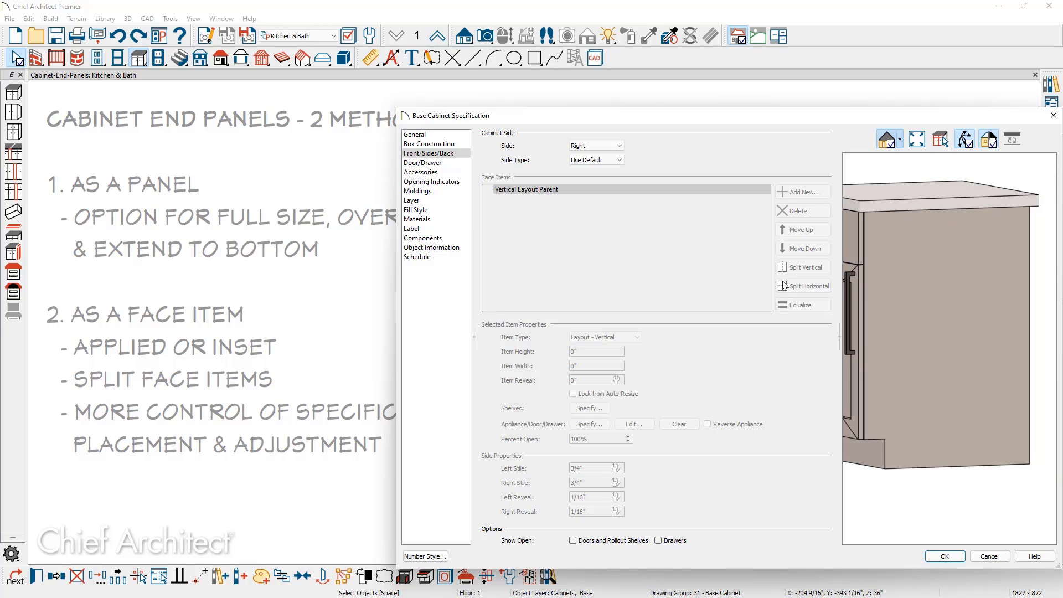
left_click(618, 160)
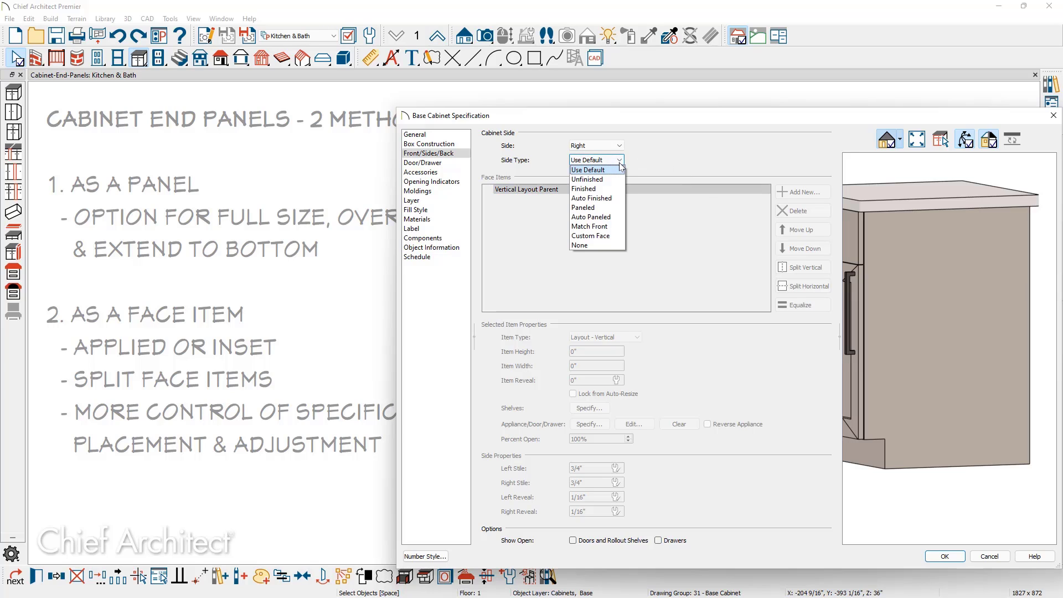
left_click(617, 237)
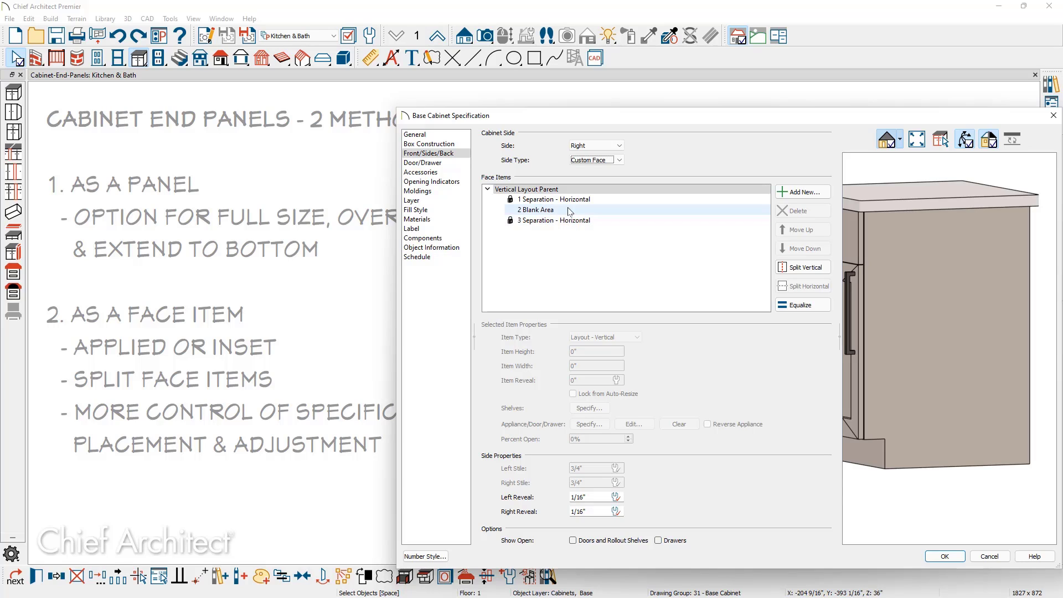
left_click(569, 211)
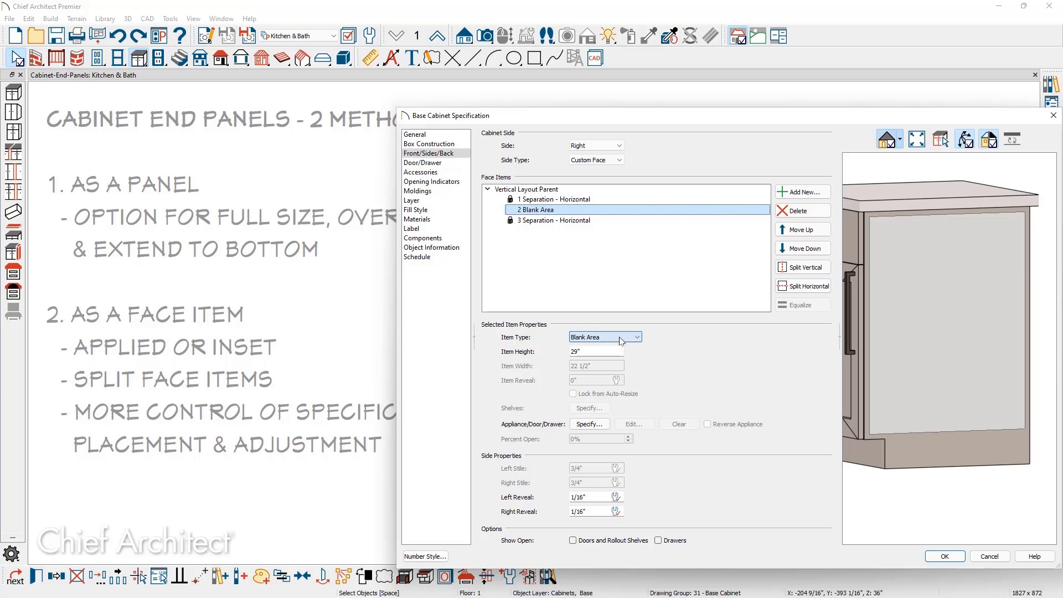
Change the 2 Blank Area item type to Side Panel - Inset, 29" by 22 1/2".
left_click(638, 337)
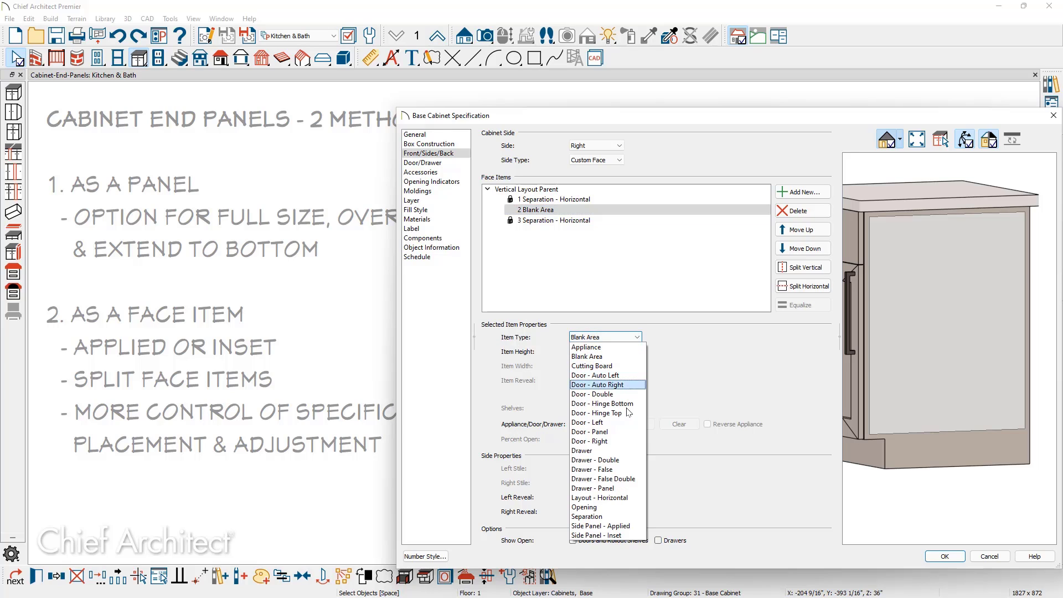
left_click(641, 527)
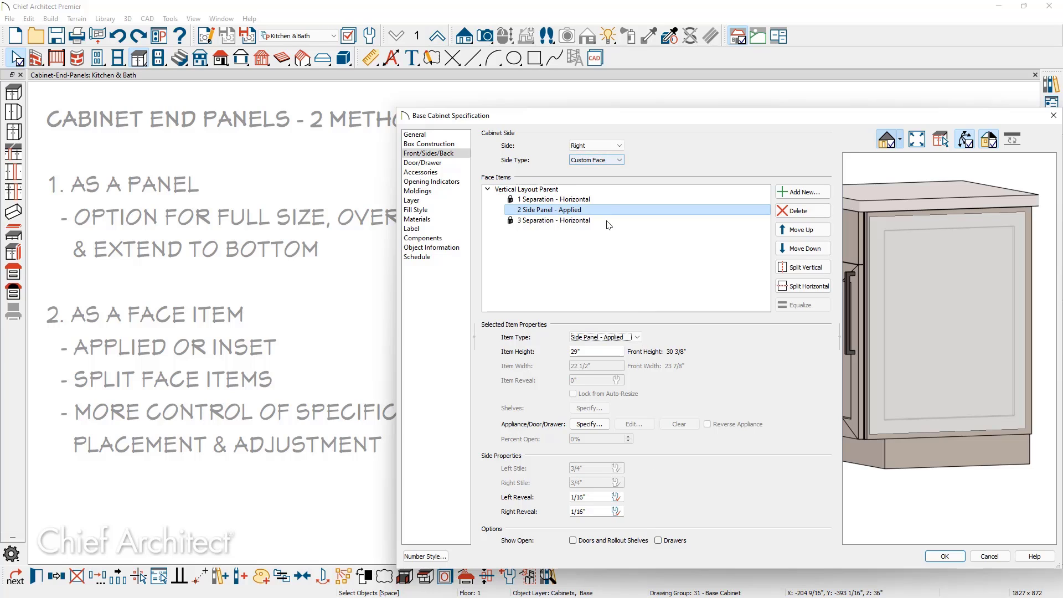
left_click(638, 338)
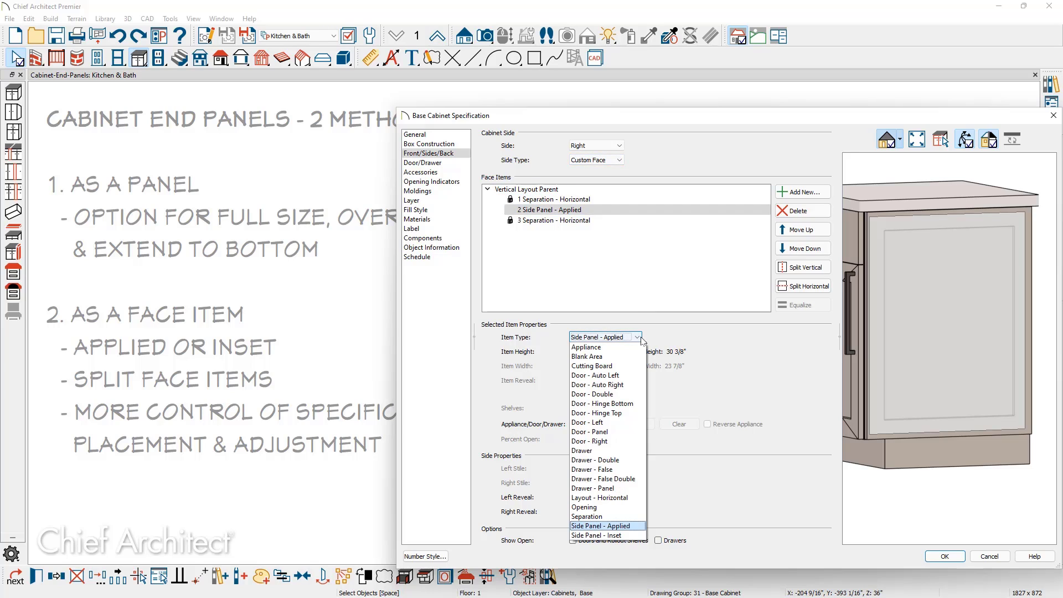
left_click(624, 538)
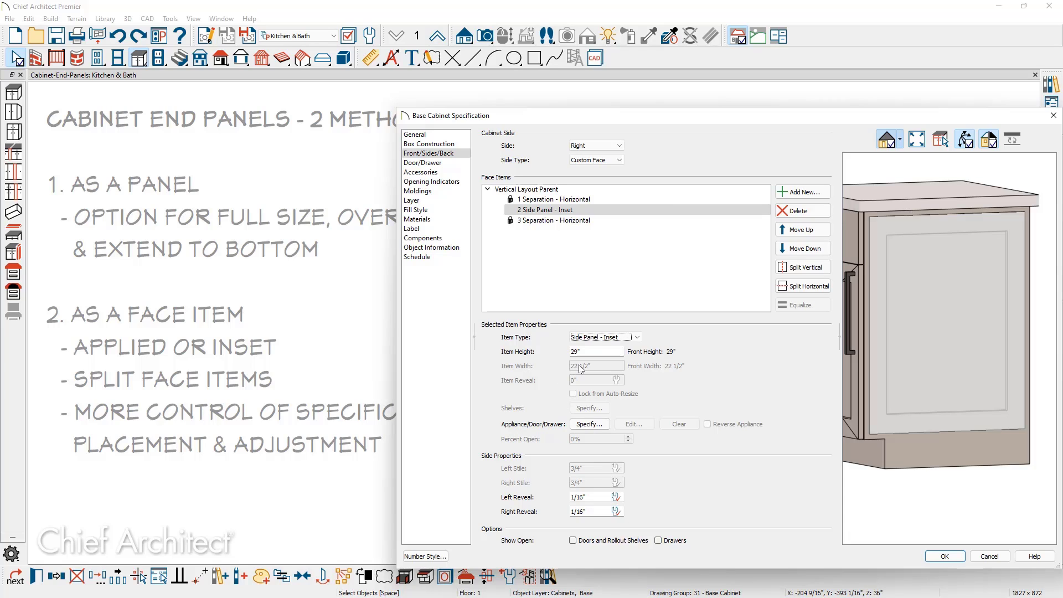
Delete both Separation - Horizontal items, leaving only the Side Panel - Inset.
left_click(595, 199)
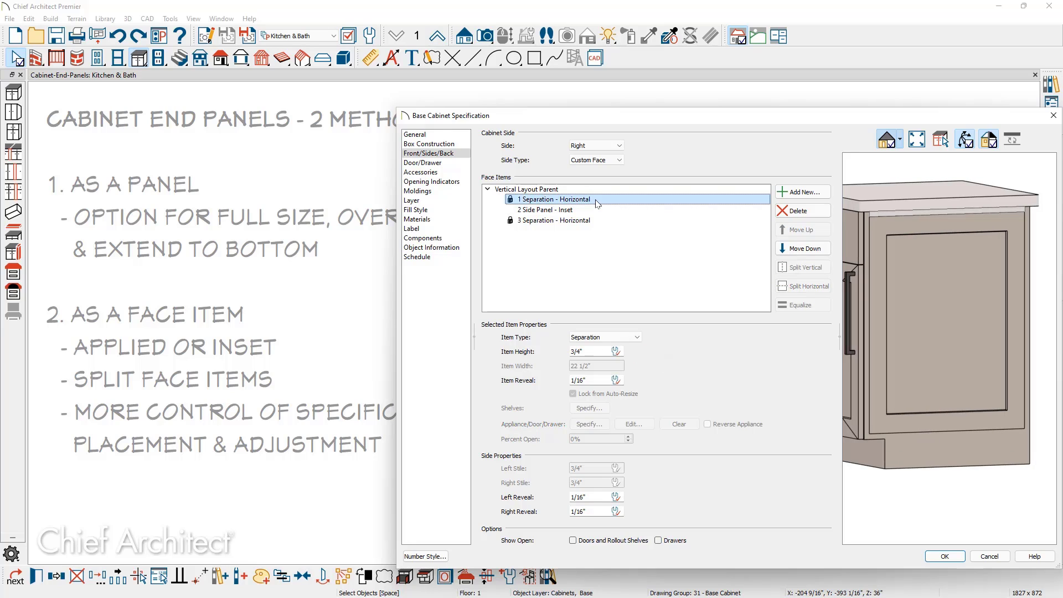
left_click(797, 211)
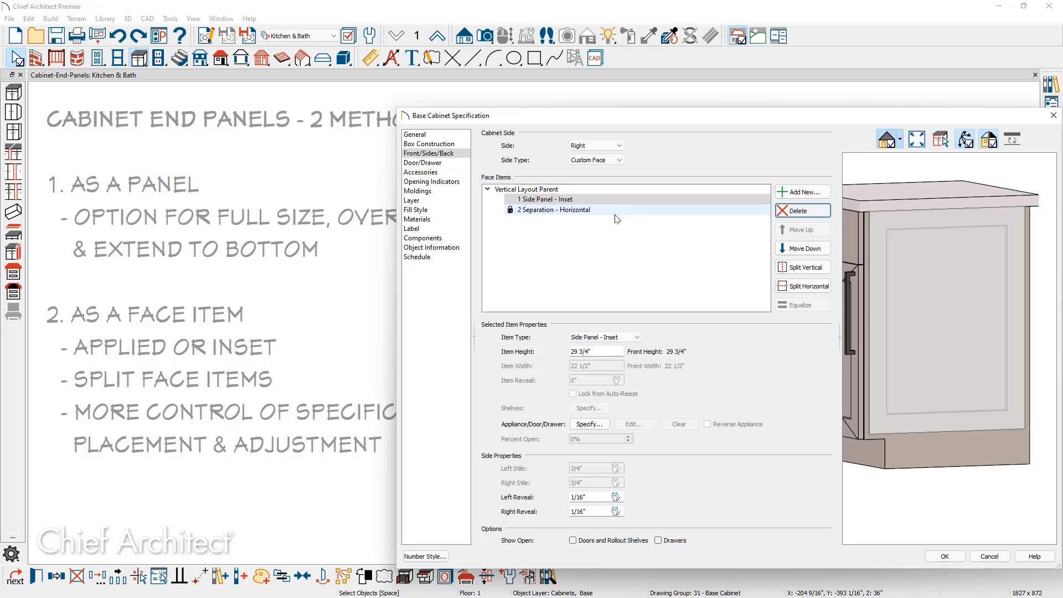
left_click(793, 211)
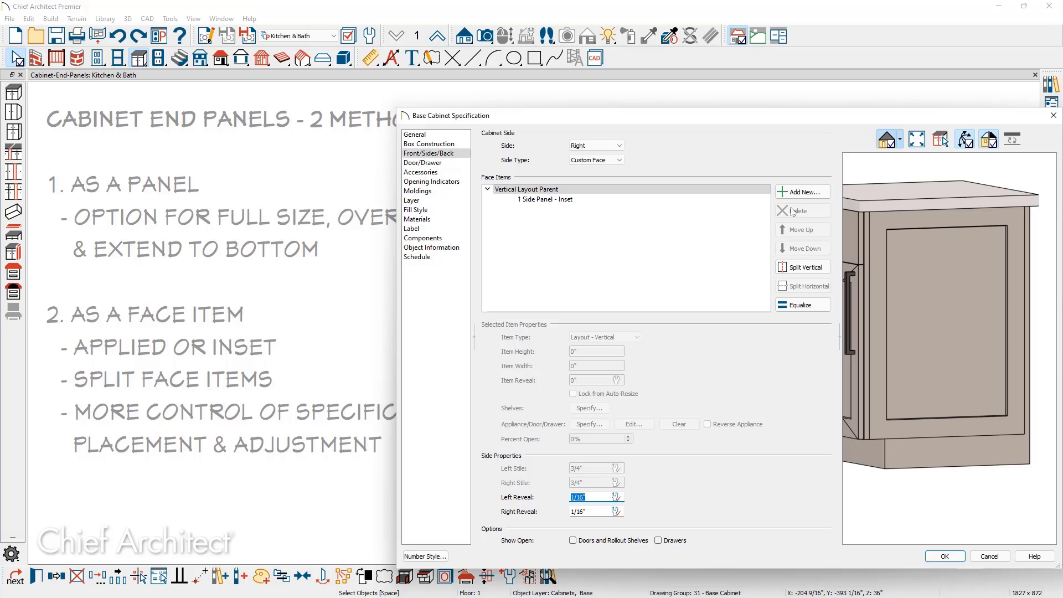
Split the inset panel horizontally, then split its upper half vertically into two panels.
left_click(598, 200)
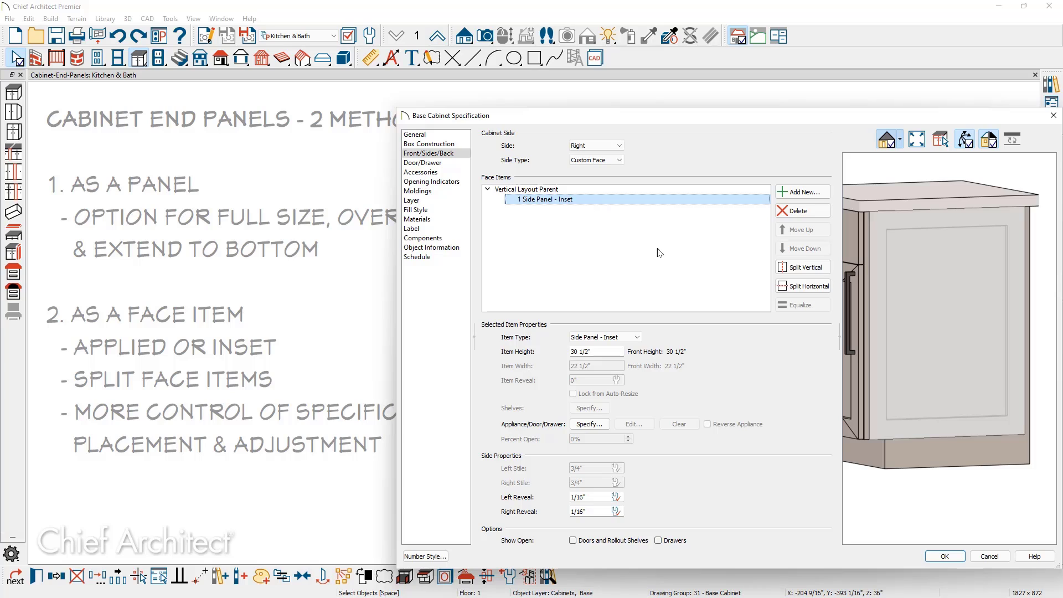
left_click(794, 287)
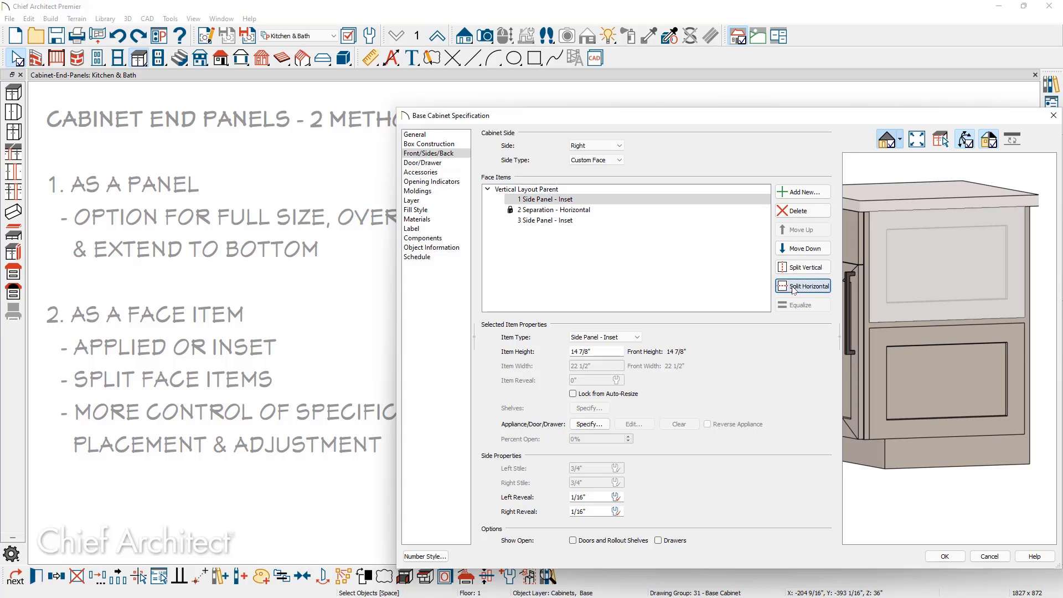
left_click(810, 269)
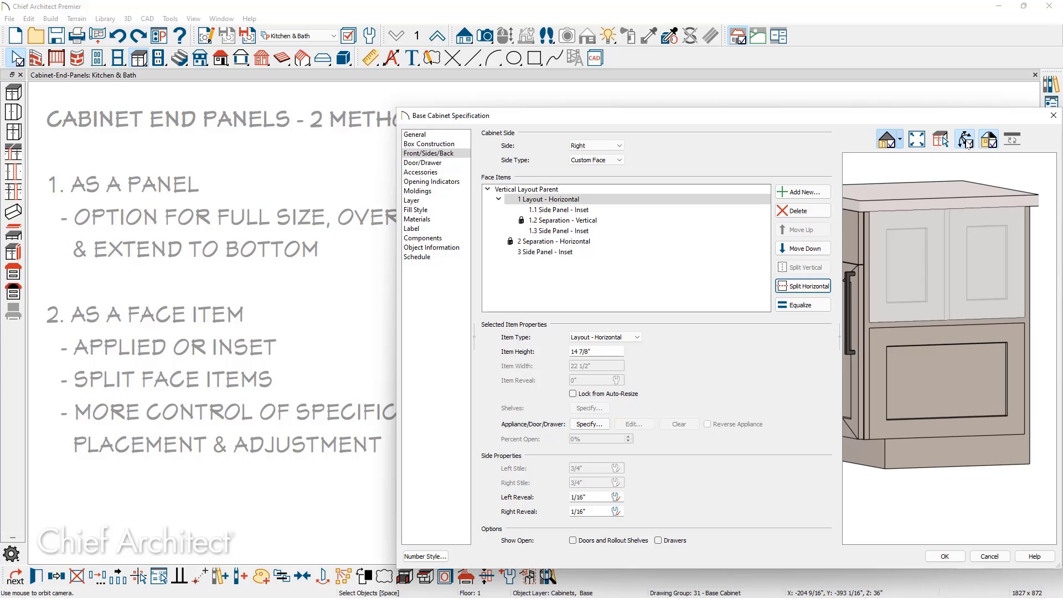
left_click(966, 200)
left_click_drag(941, 335, 895, 239)
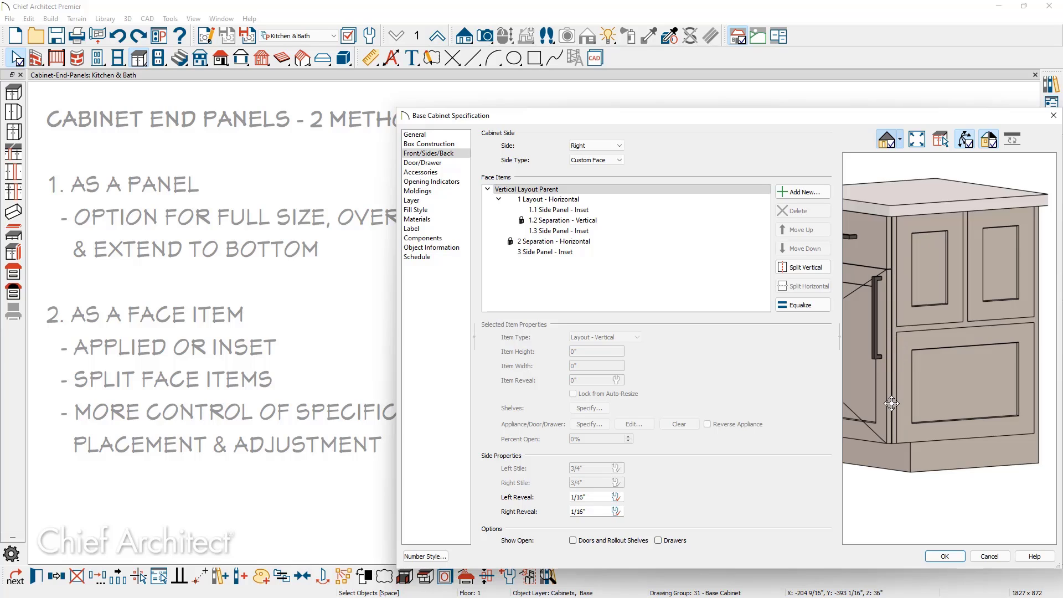
Set the 4 Door - Auto Left front door's Right Reveal to -3/4" to match the left reveal.
left_click(877, 391)
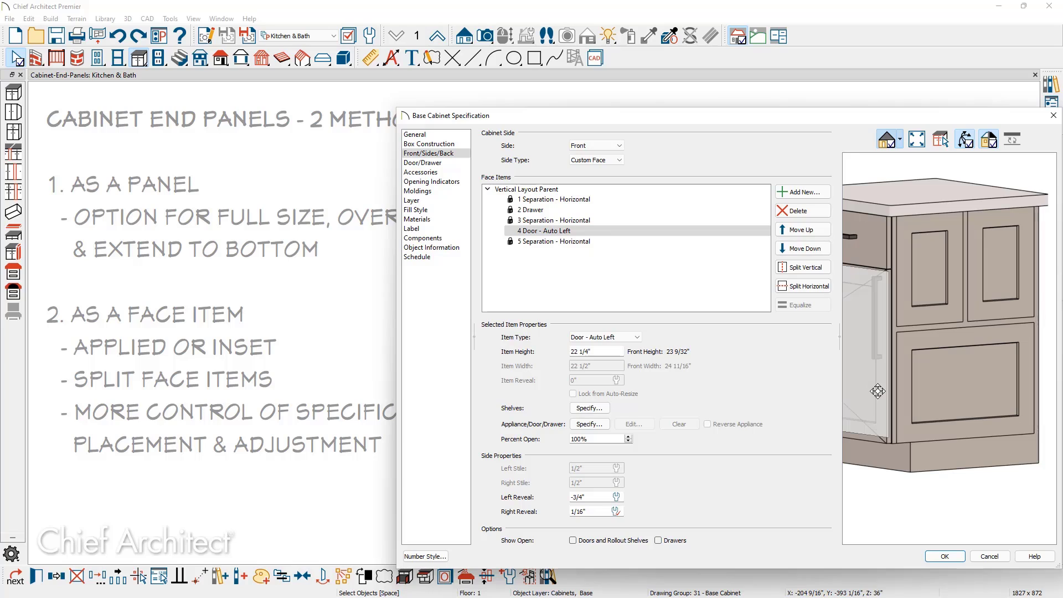
left_click_drag(589, 512, 551, 513)
type("-")
type("3/4")
key("Tab")
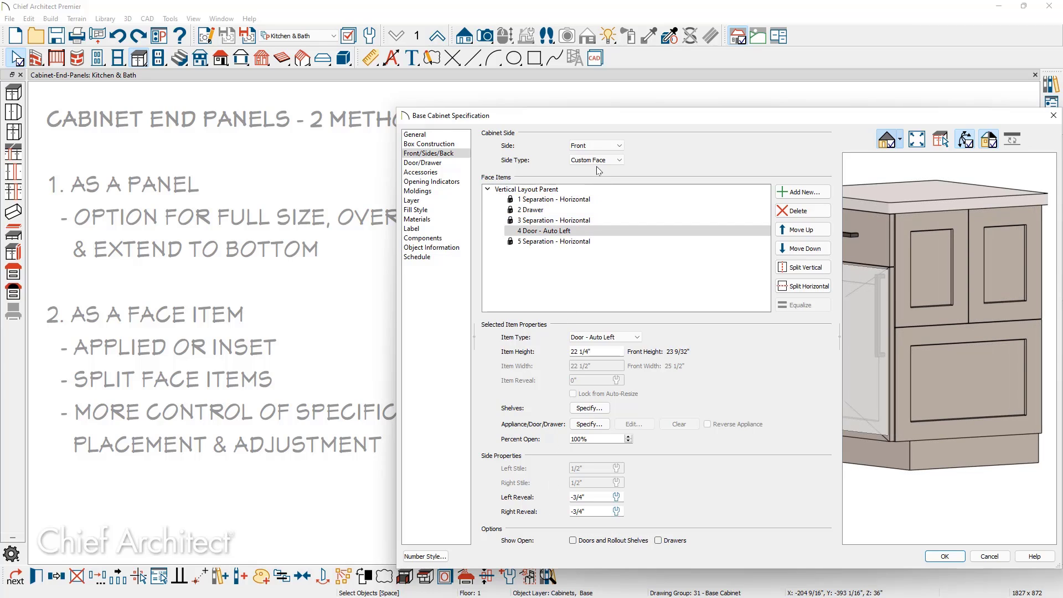
Give the base cabinet's back side a custom face, then inspect the door face item's -3/4" reveals.
left_click(612, 145)
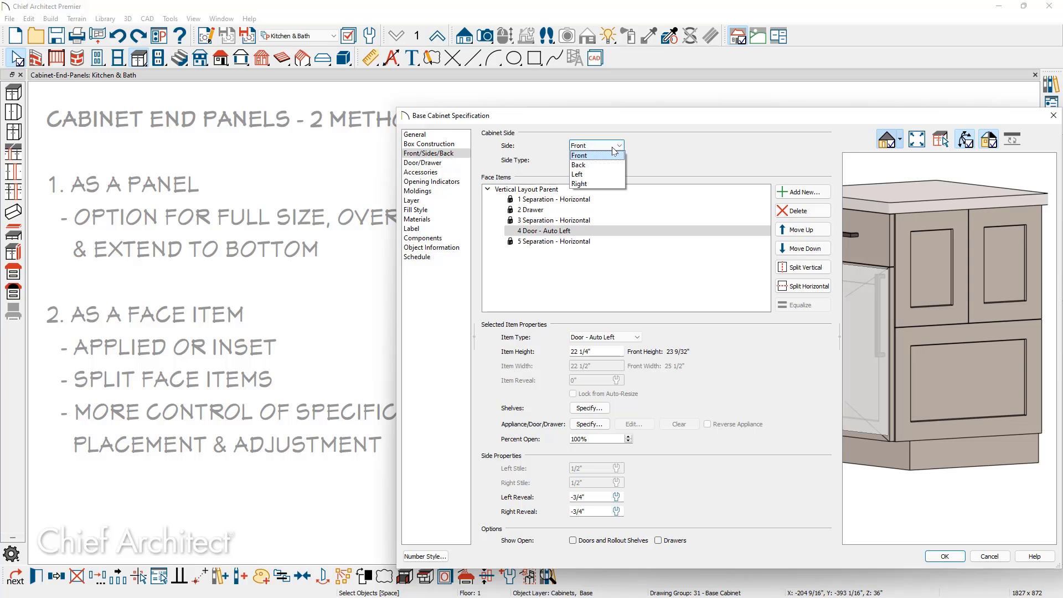
left_click(609, 165)
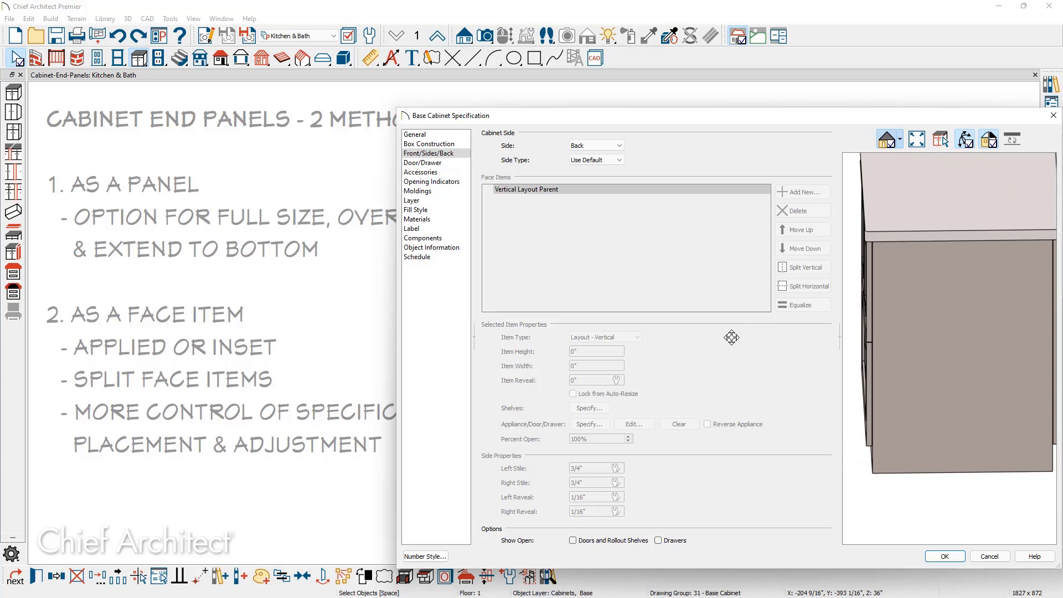
left_click(619, 160)
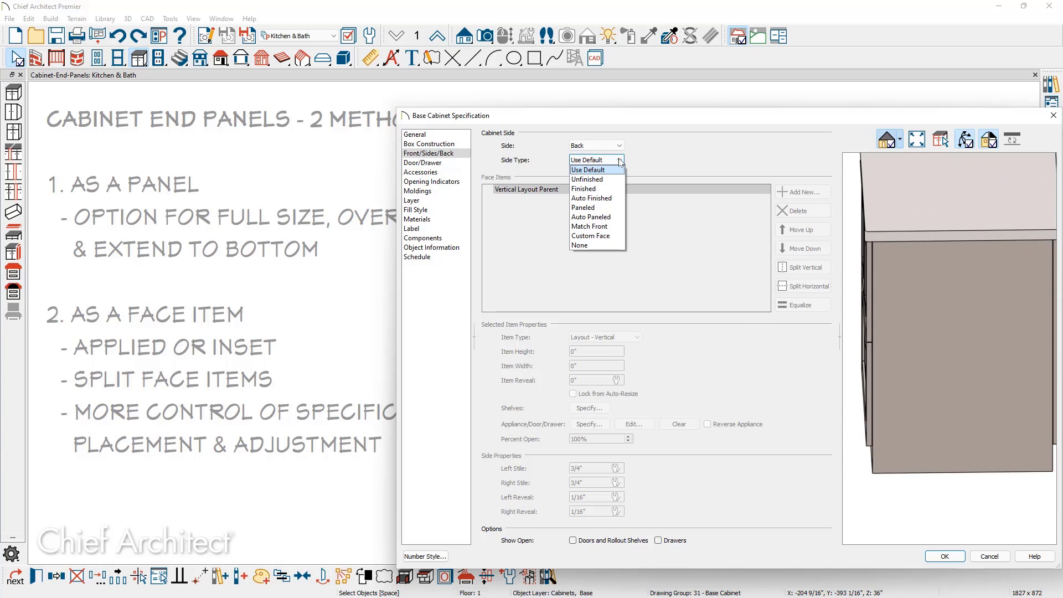
left_click(610, 228)
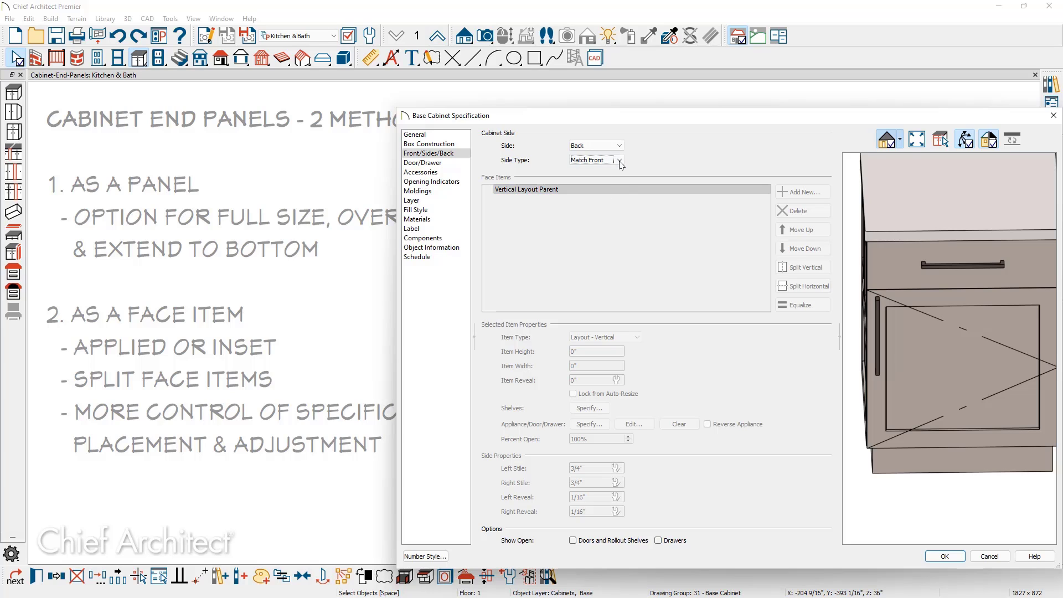
left_click(620, 160)
left_click(605, 237)
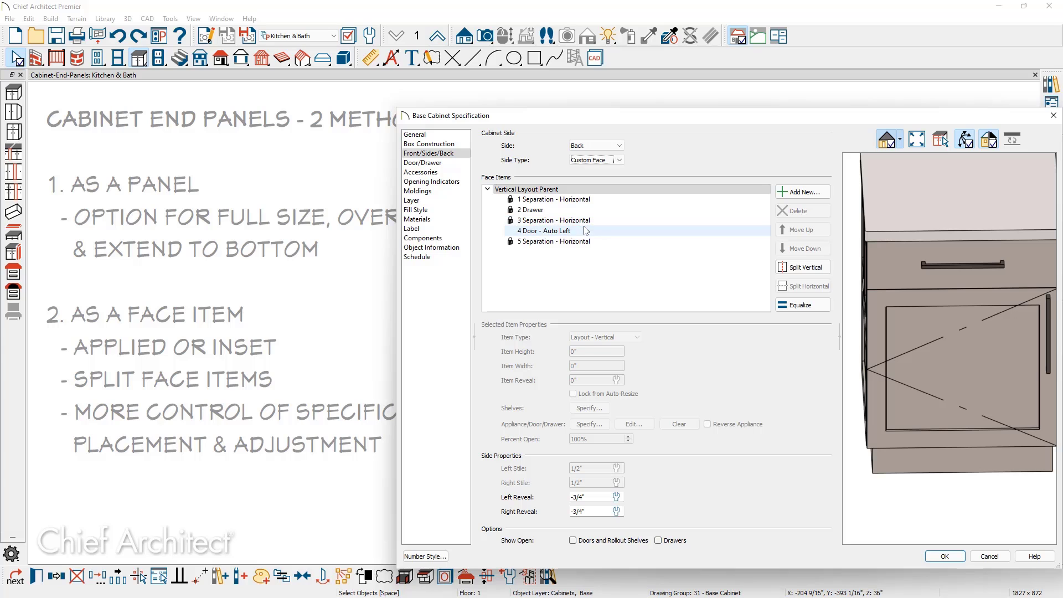
left_click(586, 231)
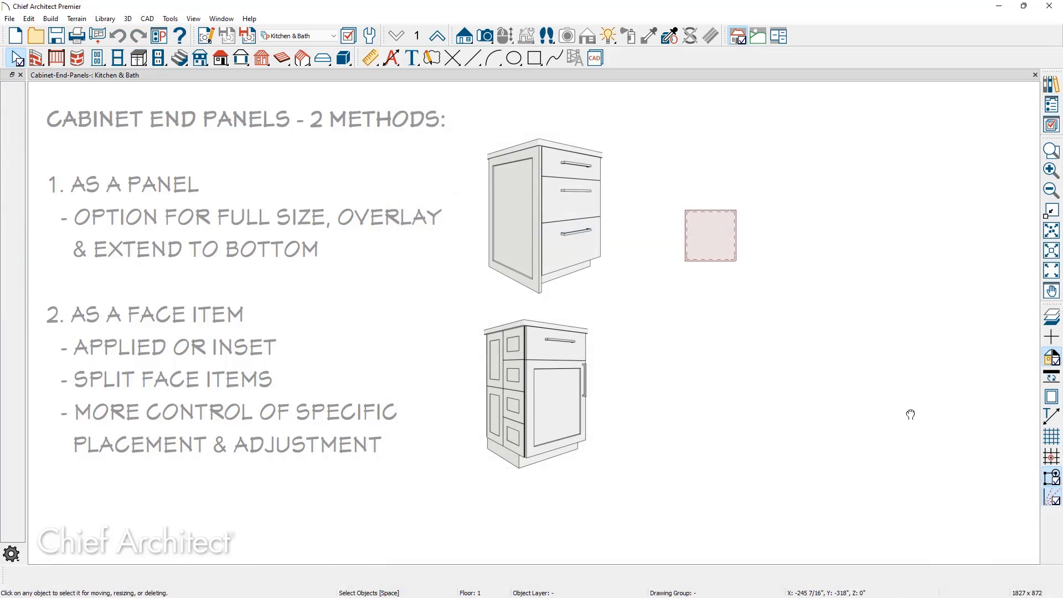
Frame the island in plan and drag a Full Camera aimed at the cabinets.
left_click_drag(842, 411, 443, 396)
scroll(443, 396, "down", 1)
key("space")
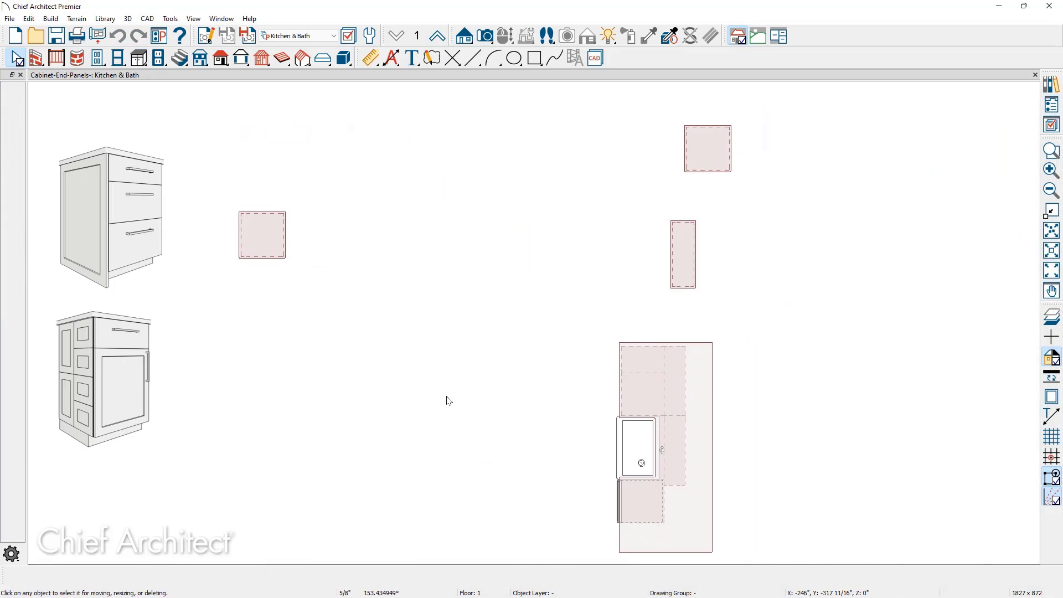
middle_click_drag(448, 400, 433, 425)
left_click(485, 36)
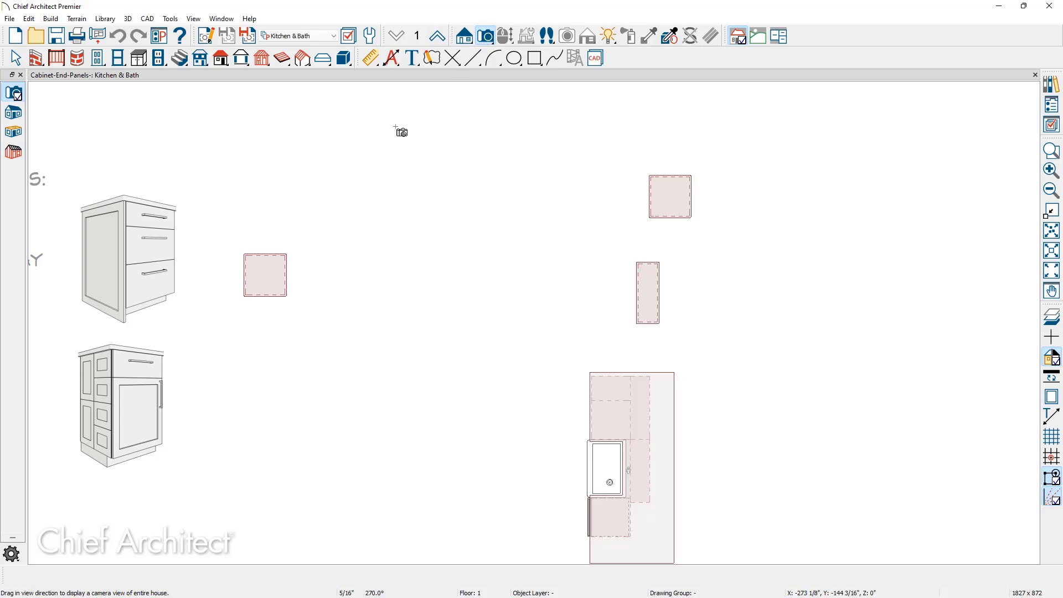
left_click_drag(465, 99, 664, 364)
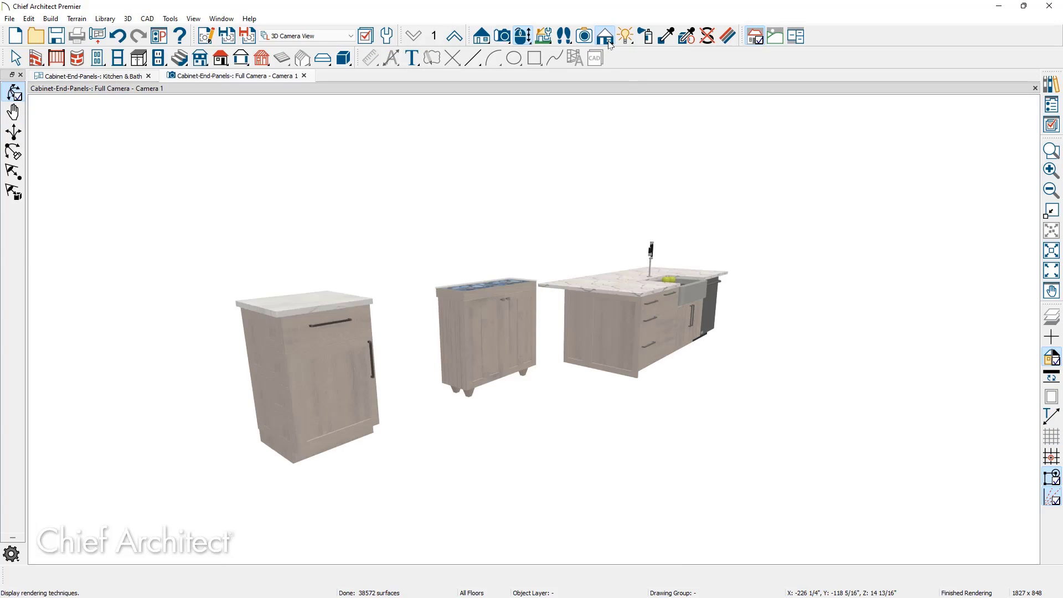
Render the camera view in Technical Illustration style and recenter the cabinets.
left_click(605, 36)
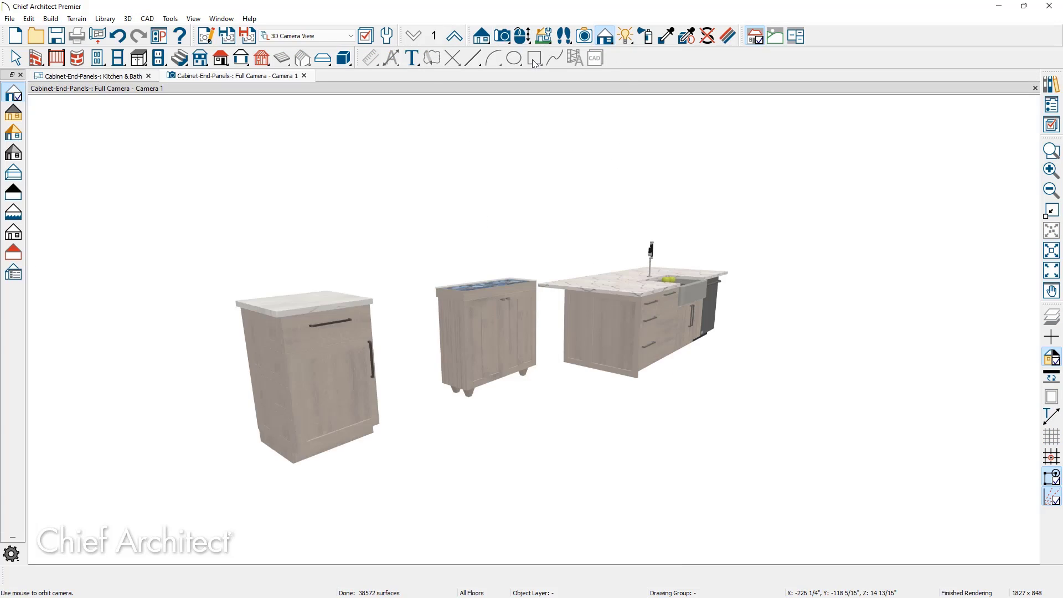
left_click(19, 202)
middle_click_drag(627, 364, 498, 395)
scroll(565, 357, "up", 6)
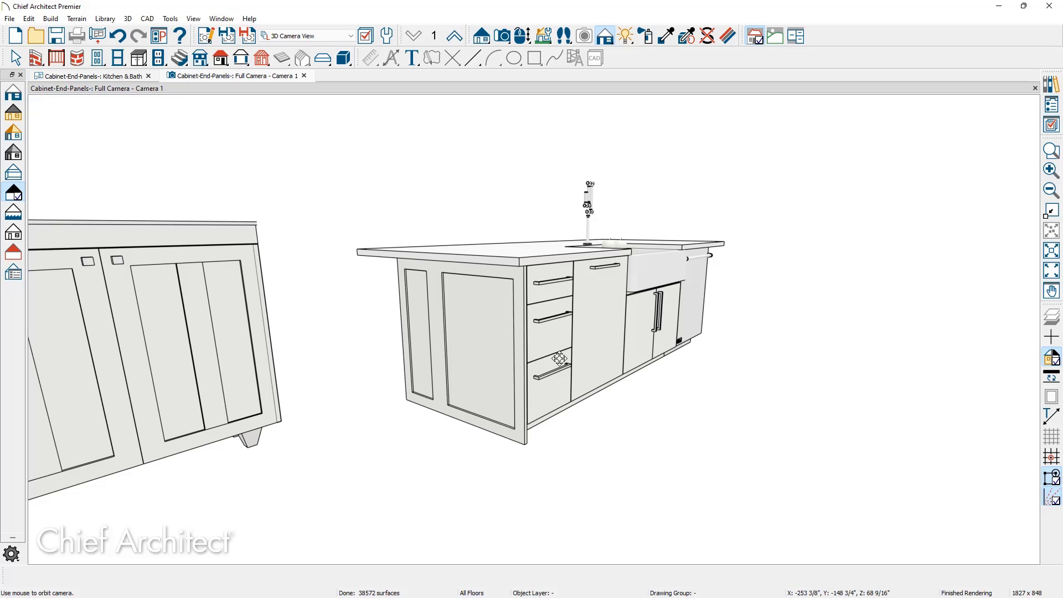
Orbit the camera around the island toward its end to show the two cabinet end panels.
left_click_drag(722, 352, 595, 372)
left_click_drag(692, 358, 759, 354)
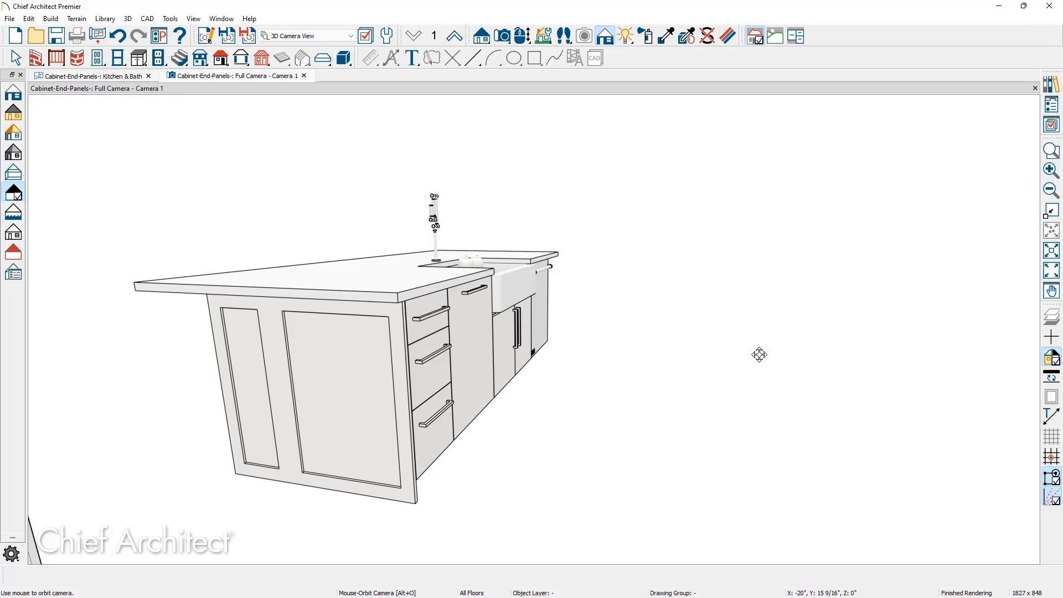
Select the island's end and sink cabinets in 3D, orbiting to the island's front-left corner.
key("space")
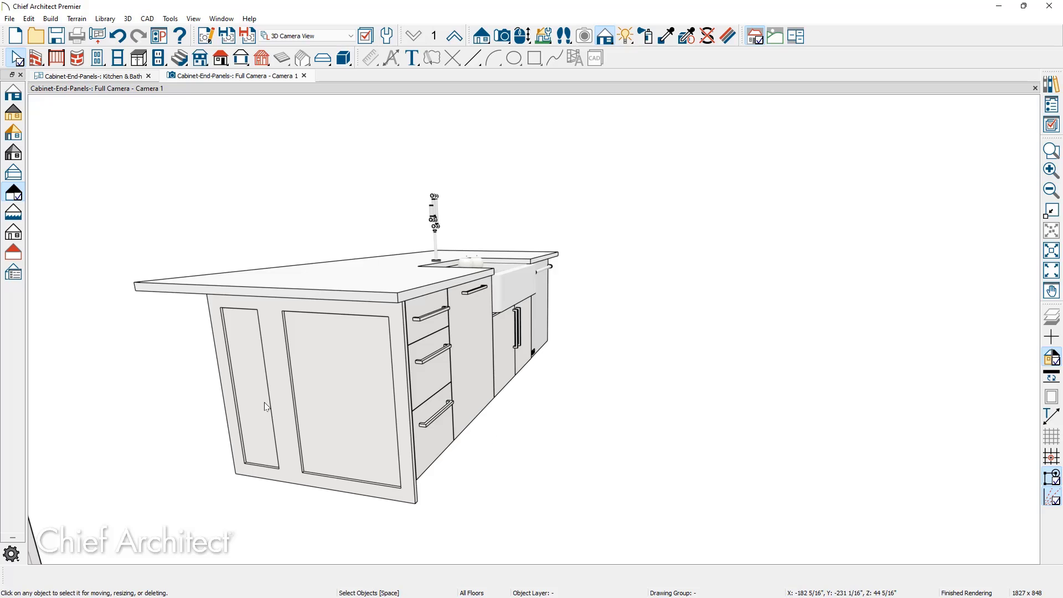
left_click(357, 433)
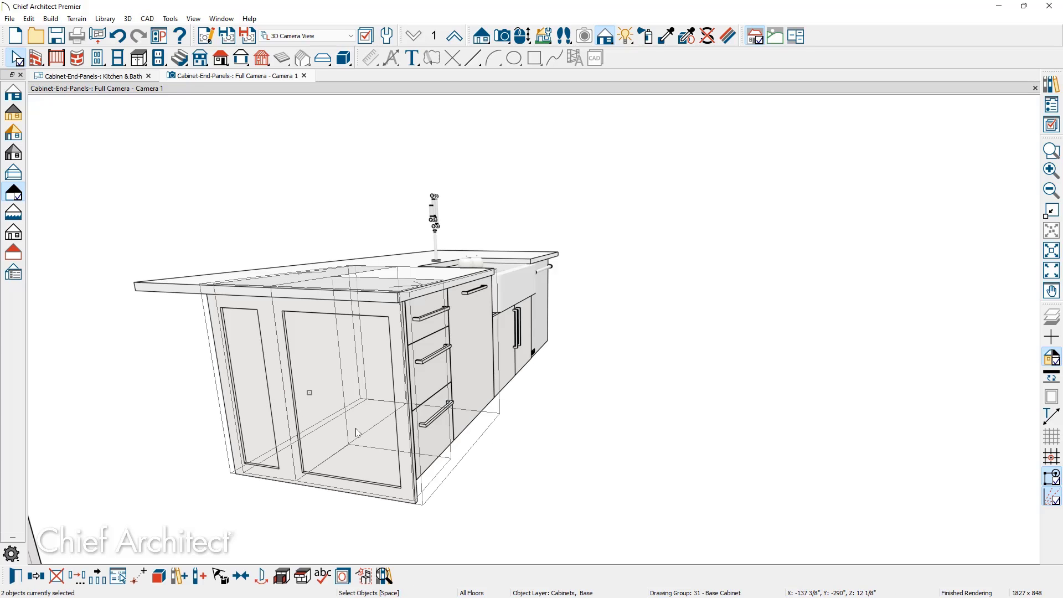
middle_click_drag(657, 418, 562, 451)
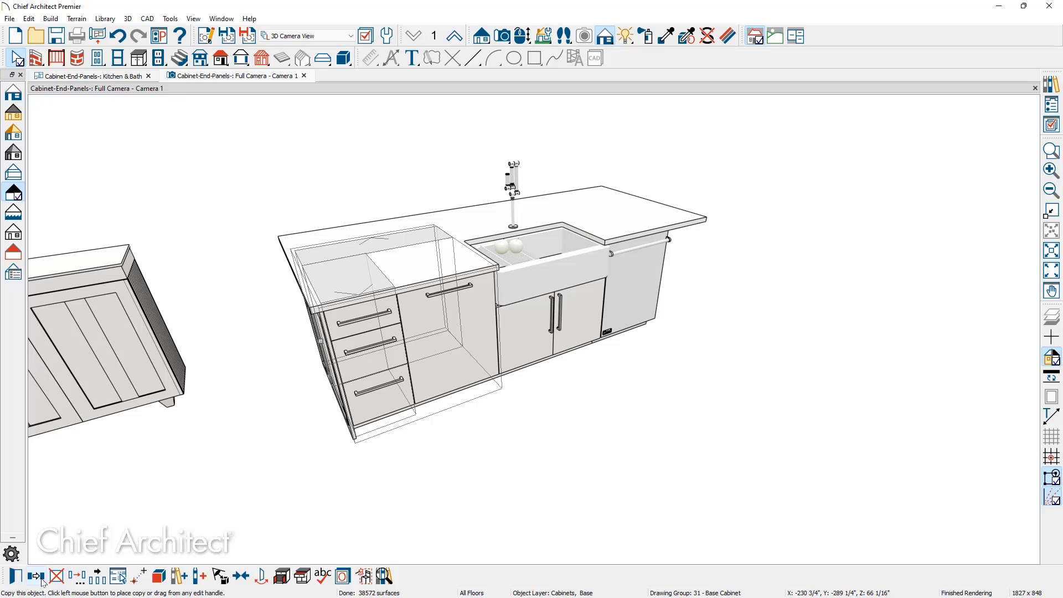
key("Escape")
left_click(553, 301)
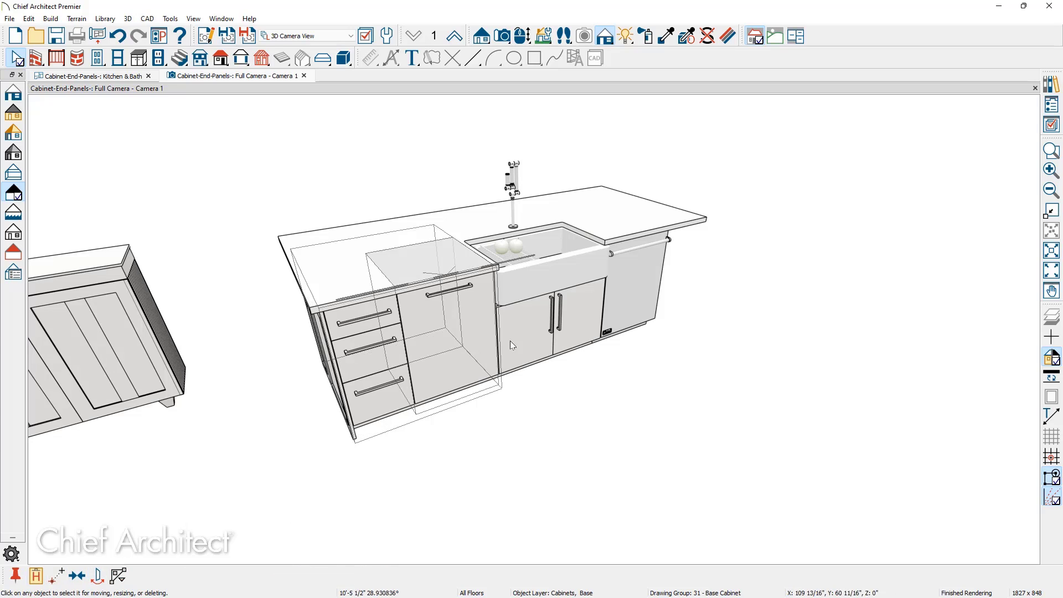
middle_click_drag(554, 302, 619, 364)
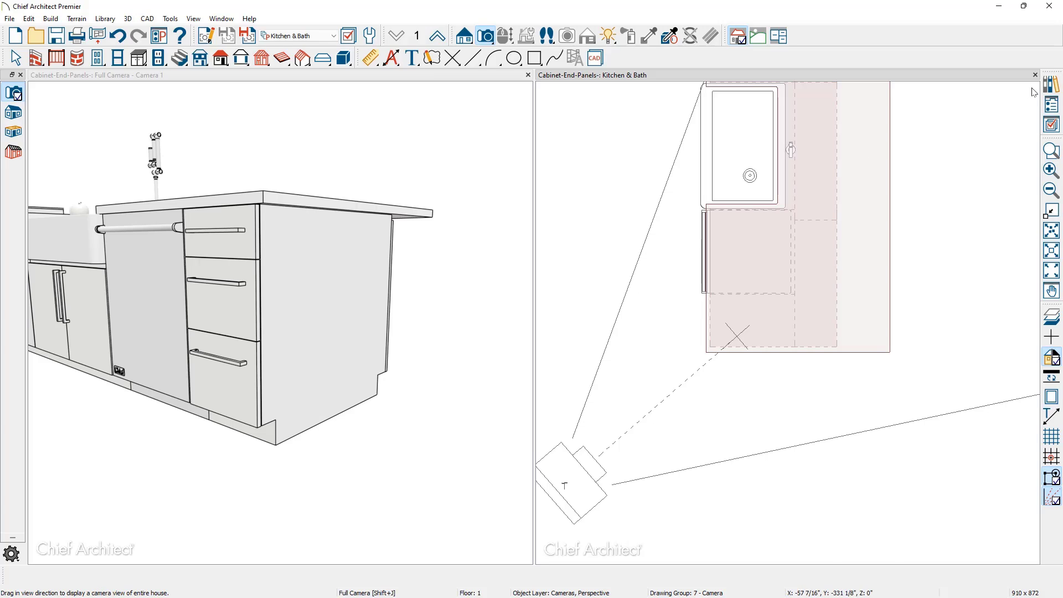
Place the Omega Cabinetry Adagio Door from the Library Browser in empty plan space as a fixture.
left_click(1049, 84)
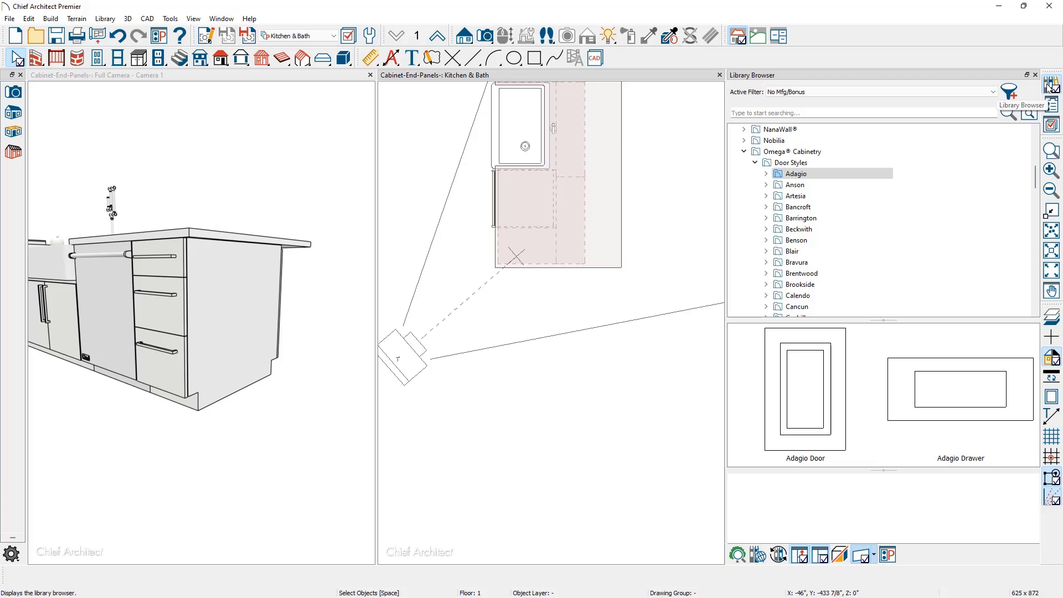
left_click(820, 369)
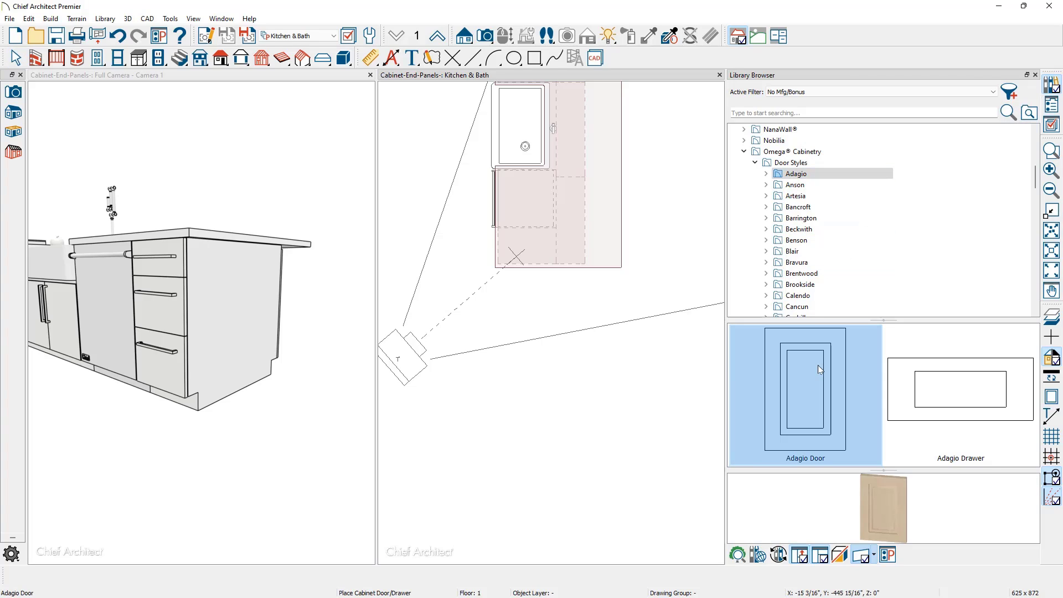
left_click(531, 301)
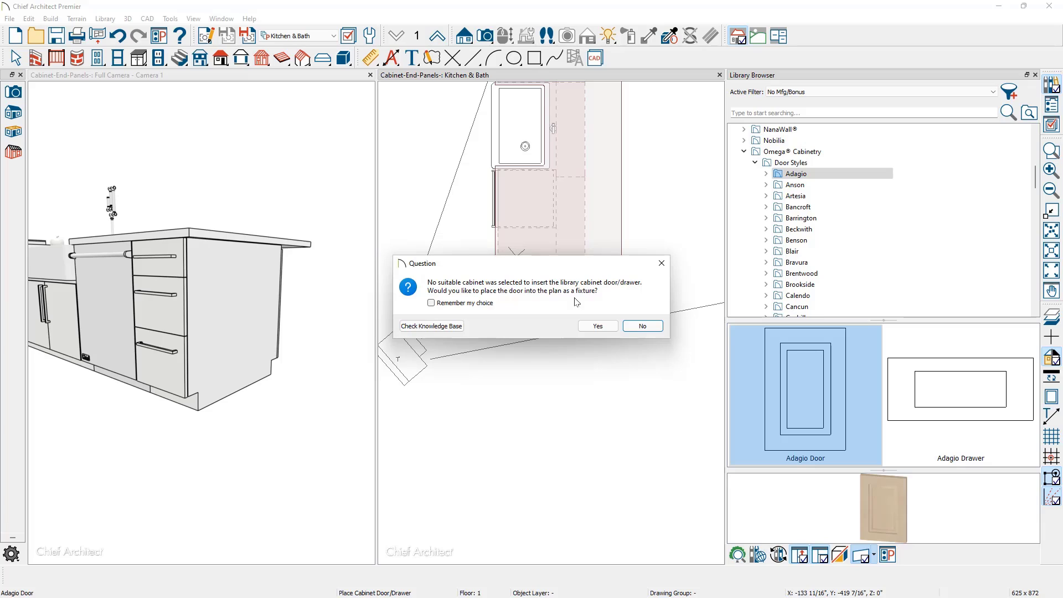
left_click(593, 327)
Rotate the Adagio door fixture 90° and stretch it to the island cabinet's far edge.
key("space")
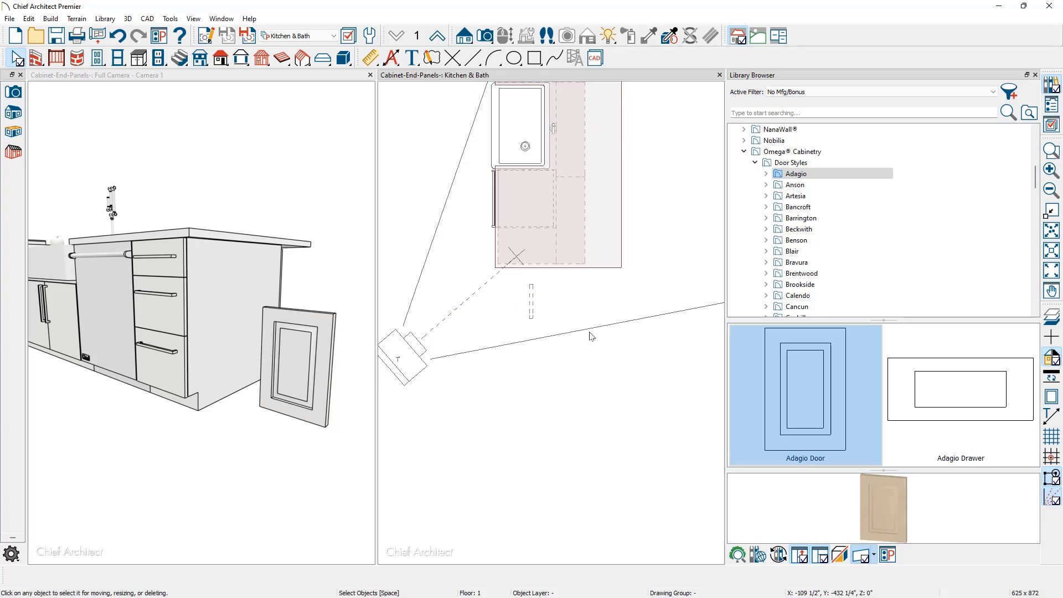
left_click(532, 305)
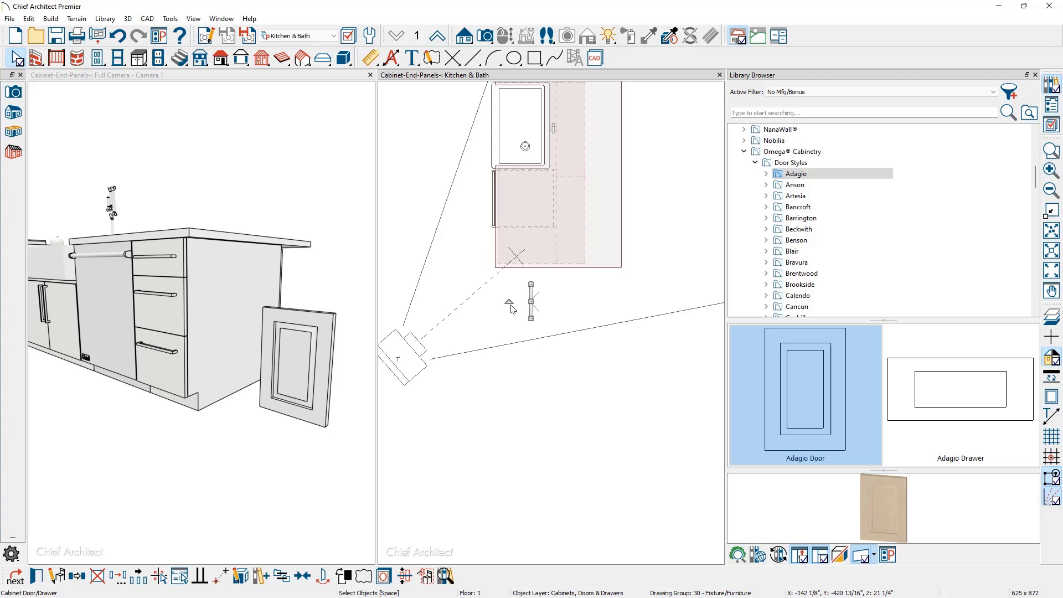
left_click_drag(510, 308, 430, 192)
scroll(555, 340, "up", 5)
scroll(510, 299, "up", 3)
left_click_drag(524, 253, 669, 254)
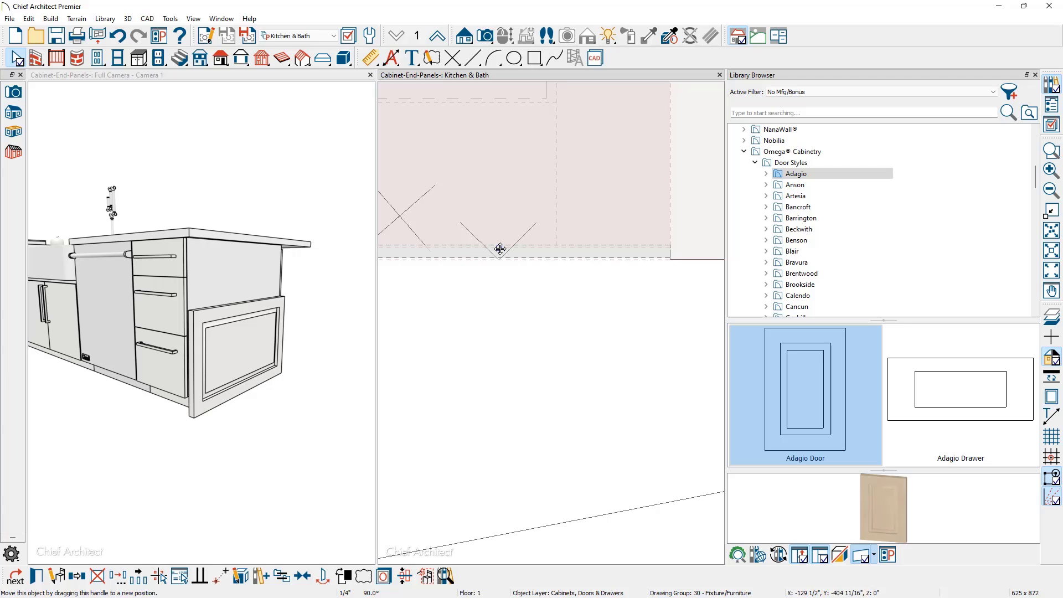
Drag the Adagio panel's top edge up to the countertop in the 3D view.
left_click(247, 329)
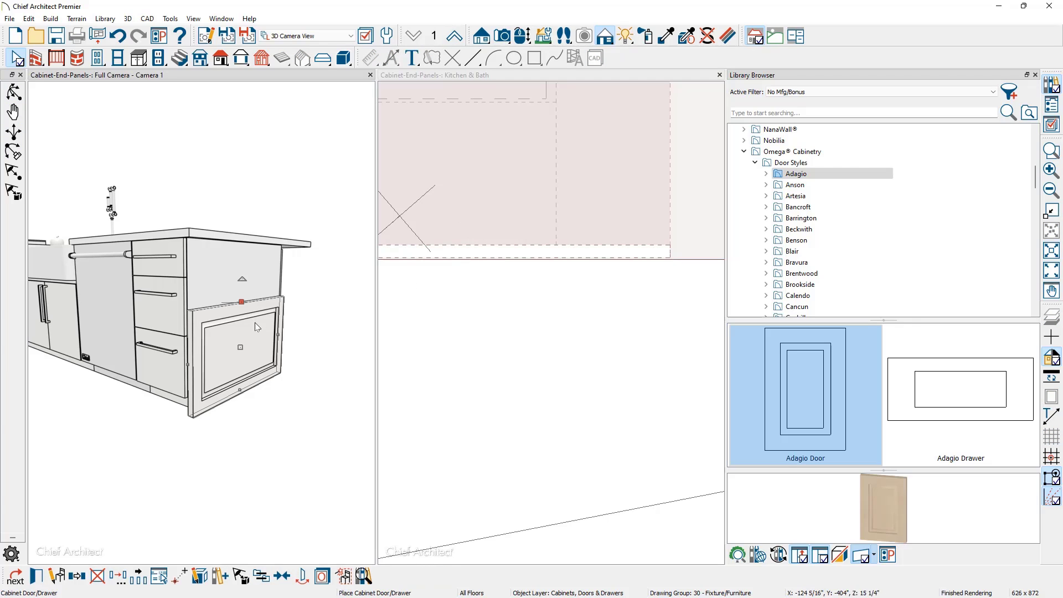
left_click_drag(240, 308, 233, 244)
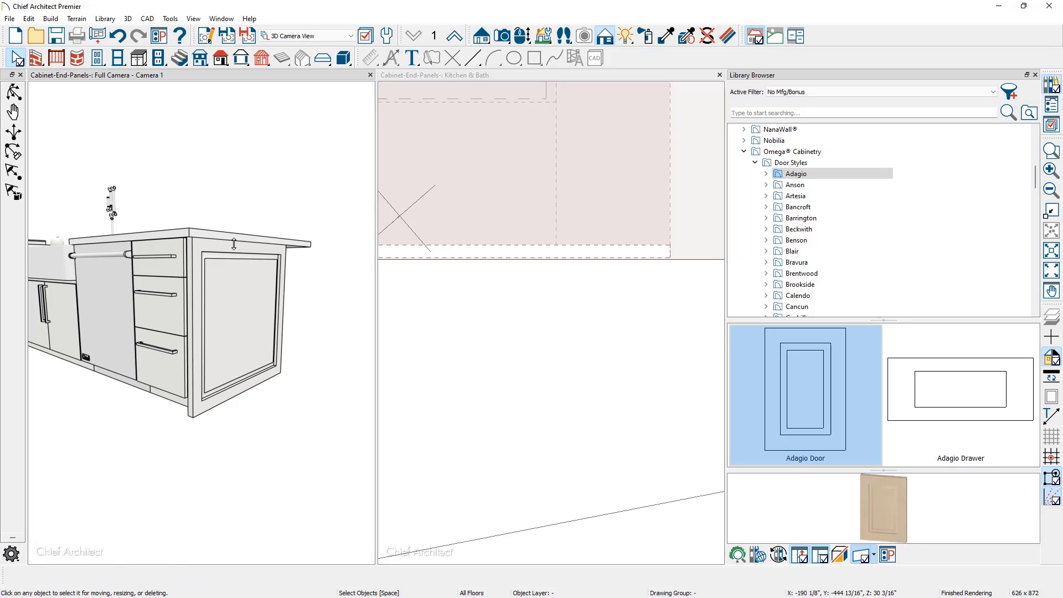